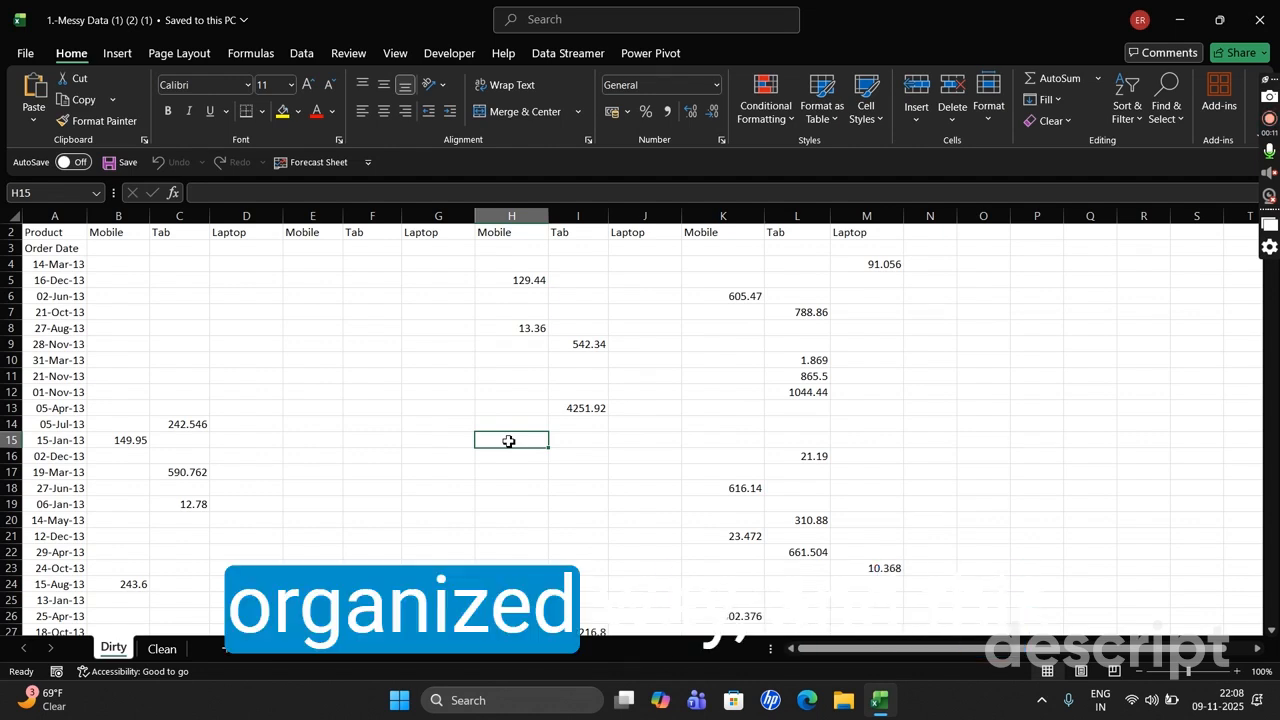
# - Compare the data layout of the Dirty sheet with that of the Clean sheet
pyautogui.click(160, 650)
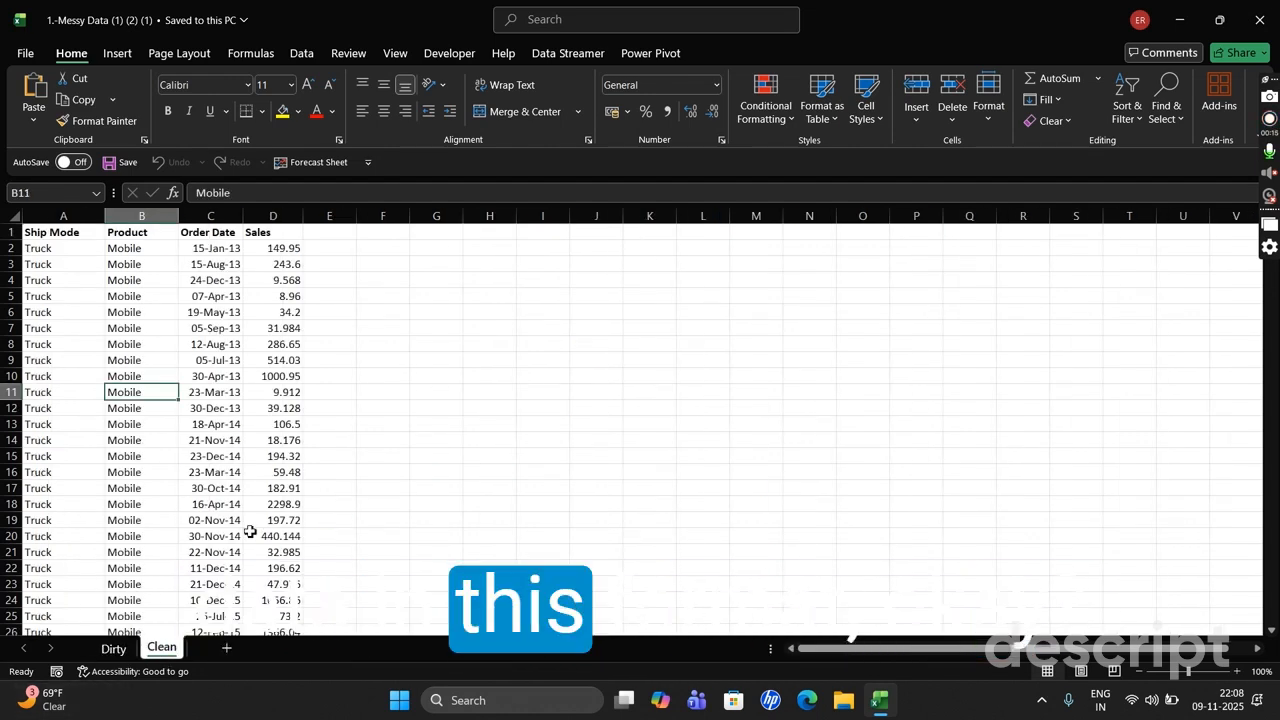
pyautogui.click(112, 650)
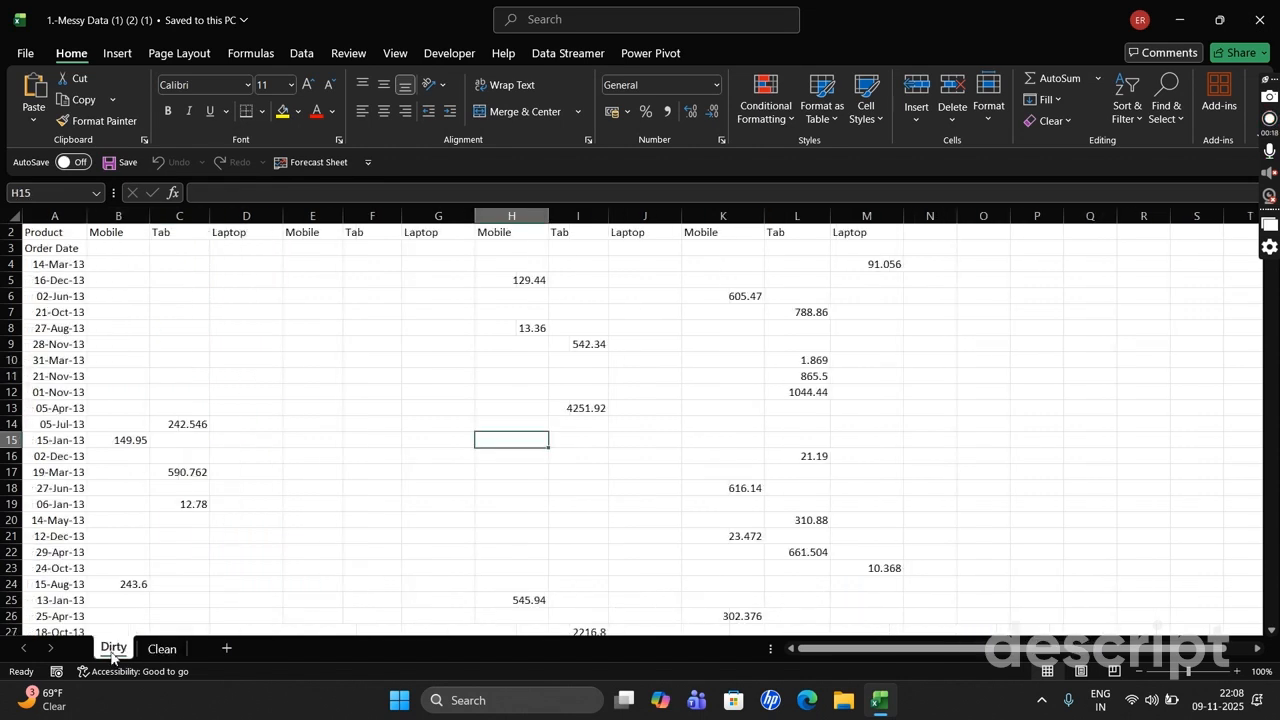
pyautogui.click(170, 649)
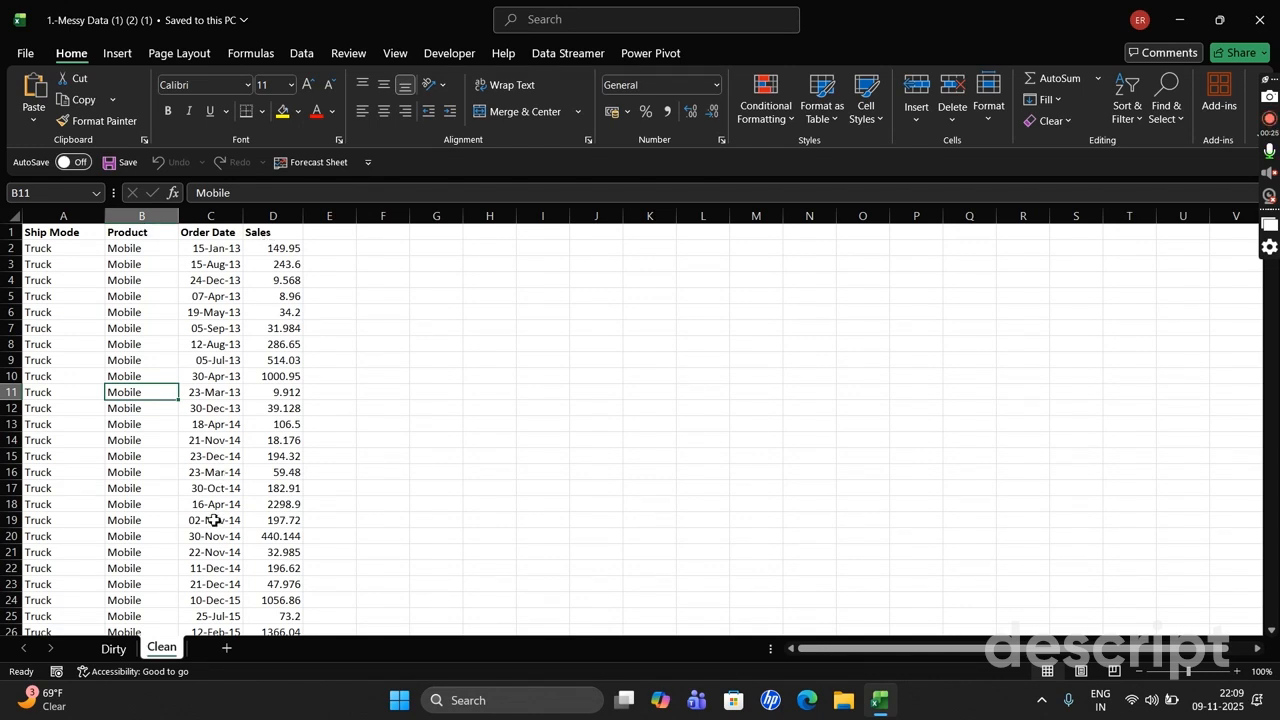
pyautogui.click(112, 651)
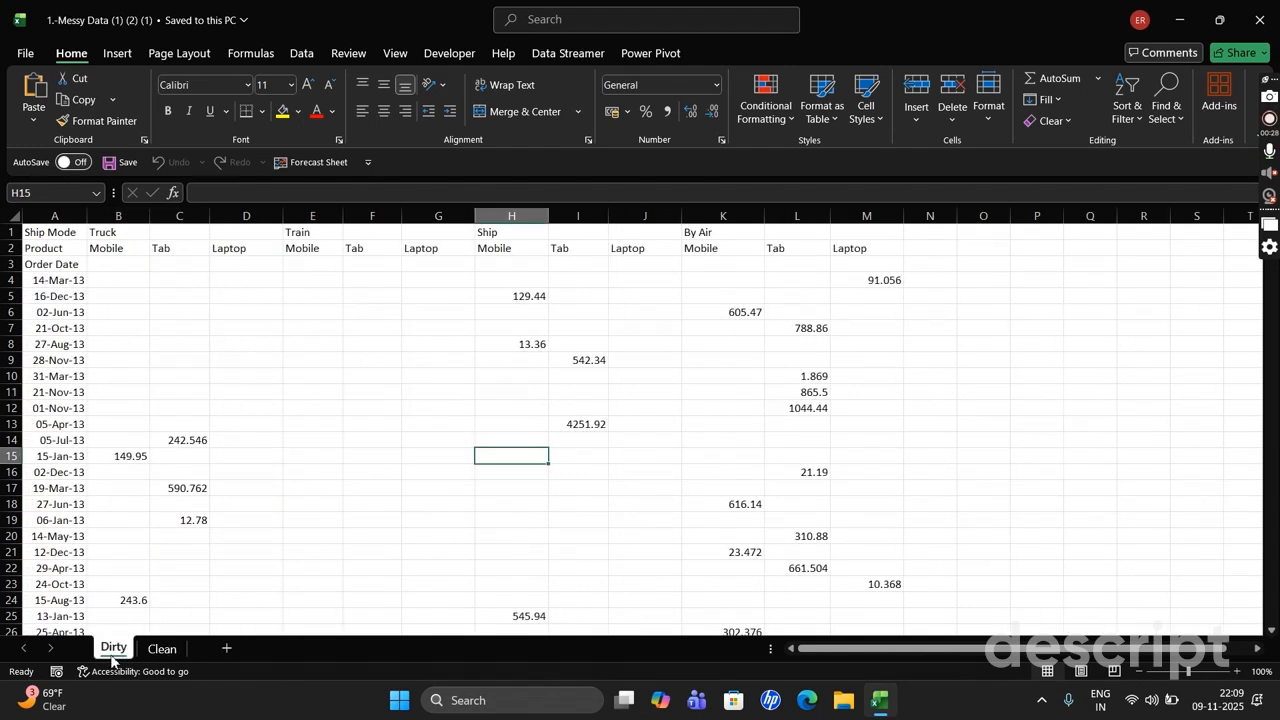
# - Examine the Ship Mode, Product and Order Date headers and the scattered sales values on the Dirty sheet
pyautogui.click(32, 234)
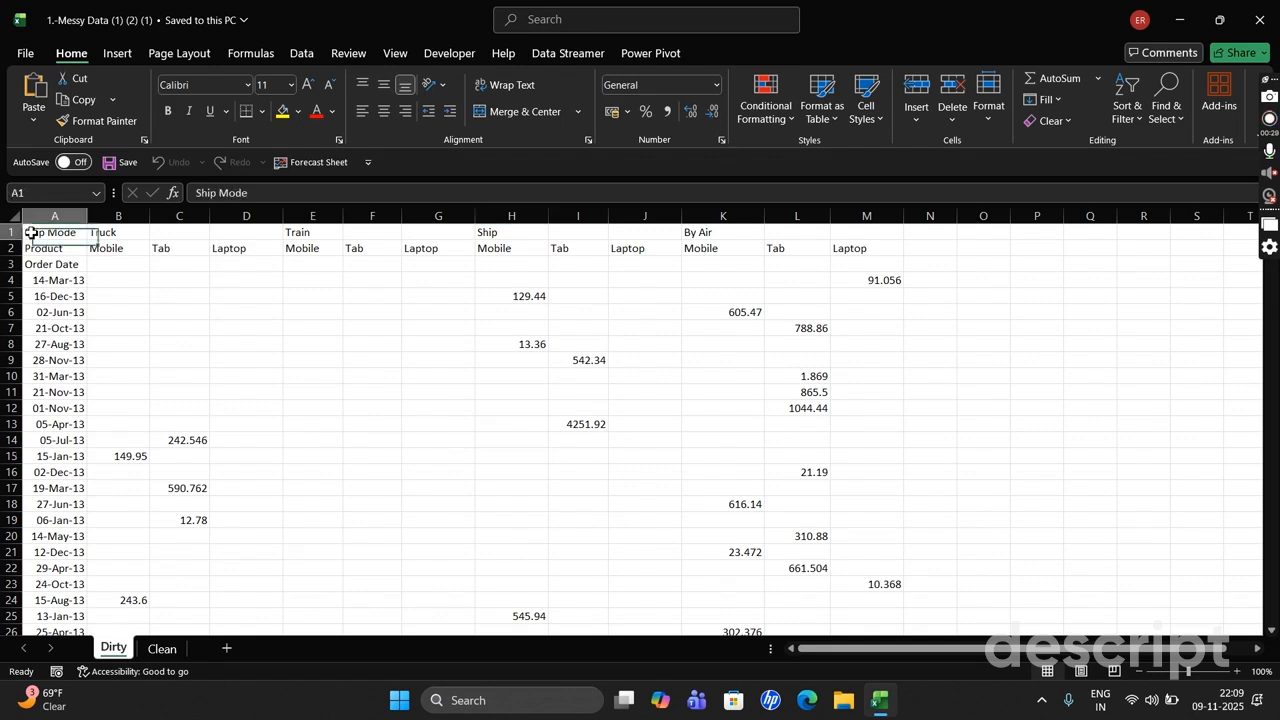
pyautogui.click(40, 247)
pyautogui.click(44, 263)
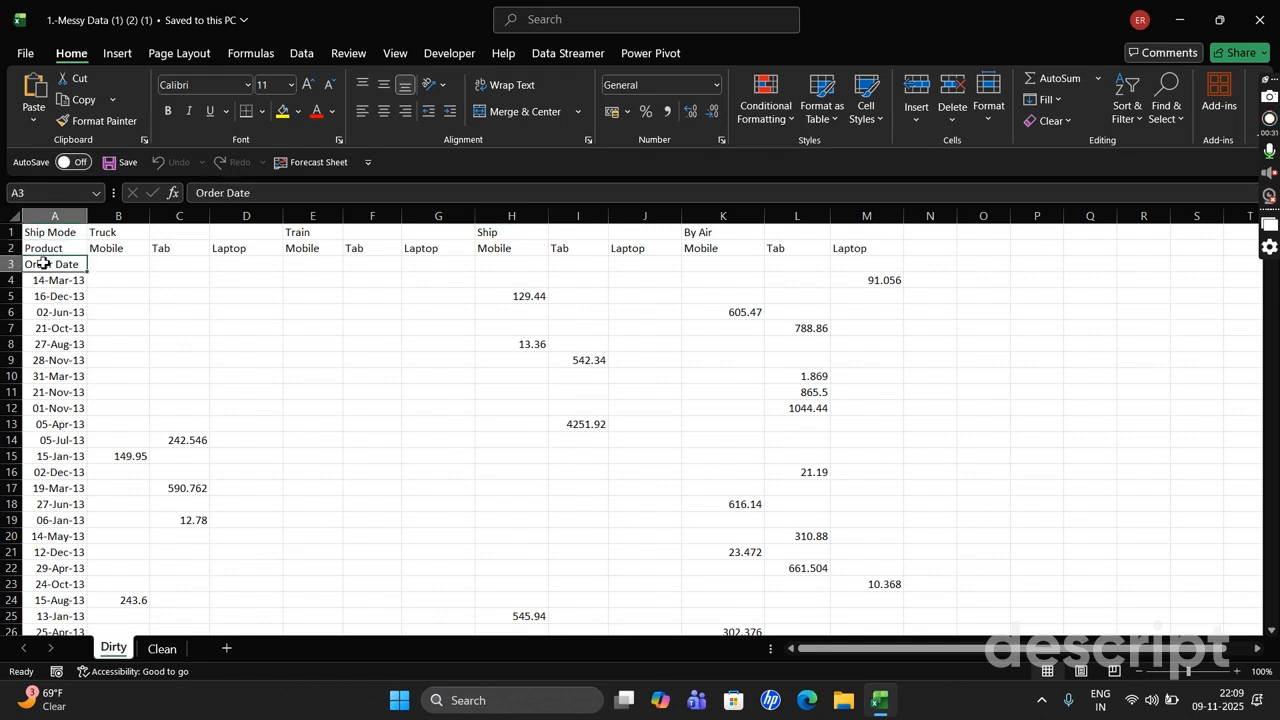
pyautogui.click(484, 296)
pyautogui.moveTo(484, 296); pyautogui.dragTo(933, 579)
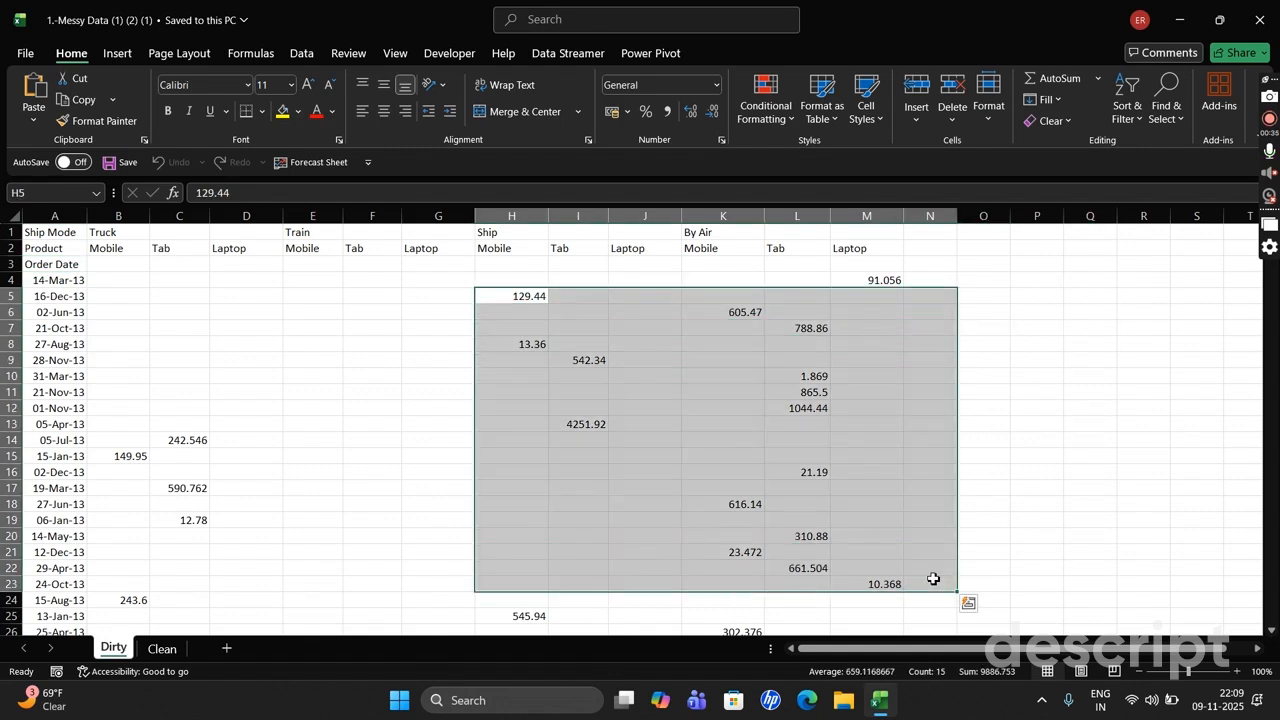
pyautogui.scroll(-5, 933, 579)
pyautogui.scroll(4, 933, 579)
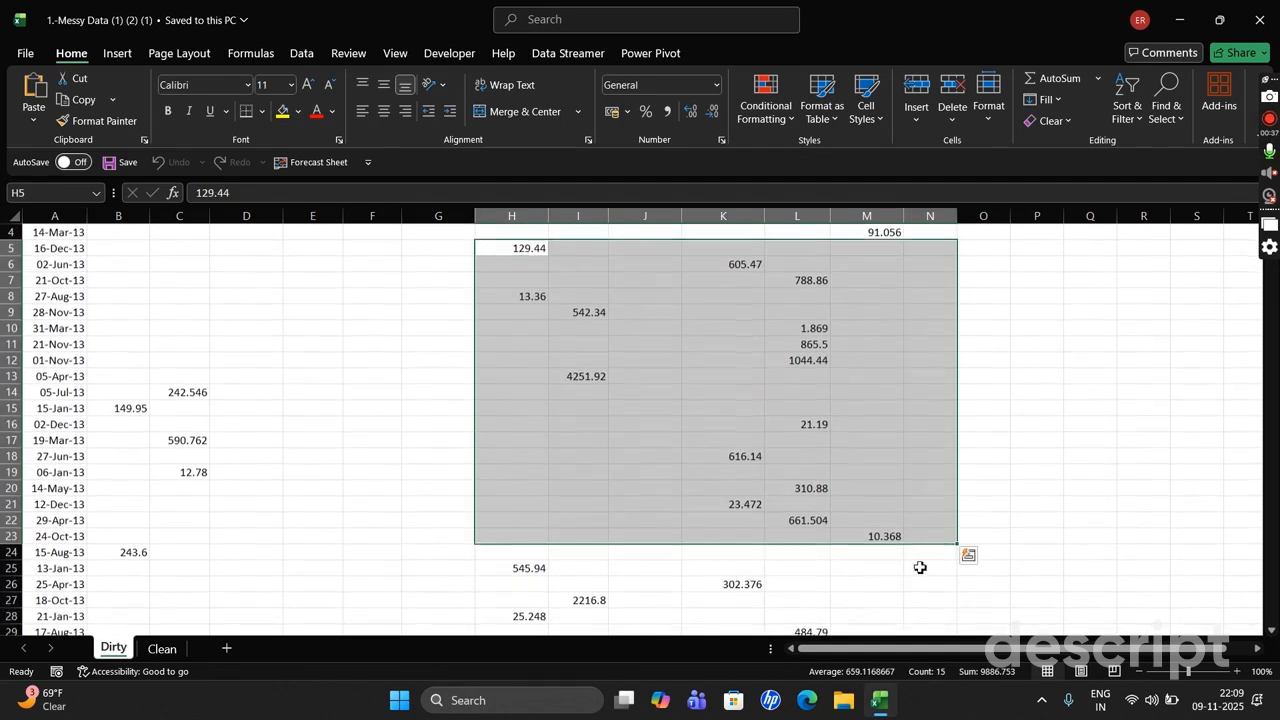
pyautogui.click(304, 57)
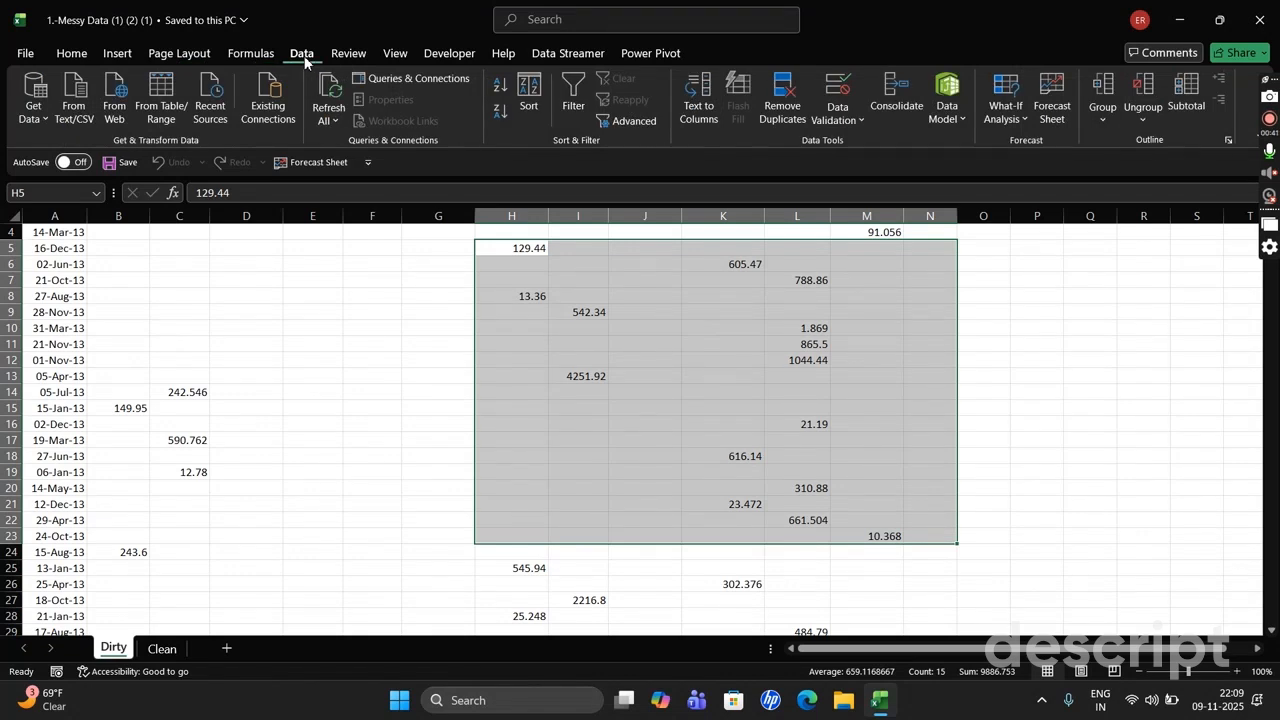
pyautogui.click(172, 95)
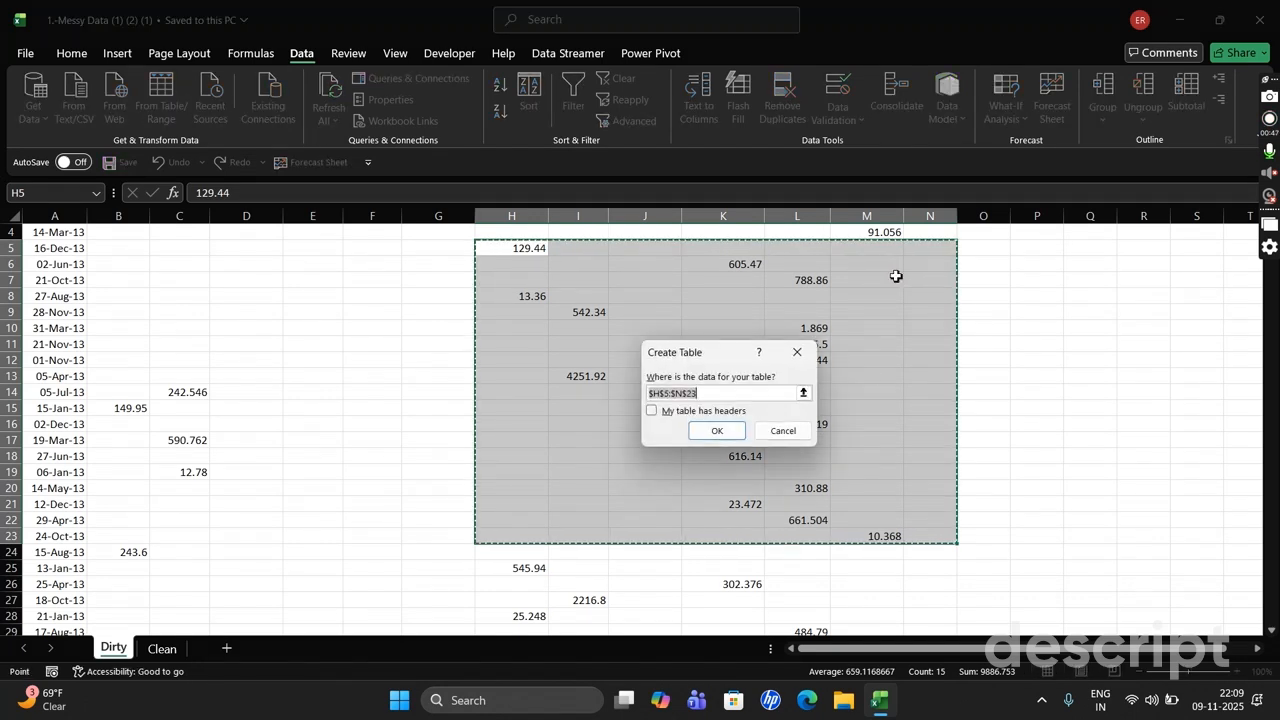
pyautogui.click(806, 356)
pyautogui.click(590, 397)
# - Load the whole Dirty sheet data range A1:M825 into Power Query as a table without headers
pyautogui.scroll(1, 589, 394)
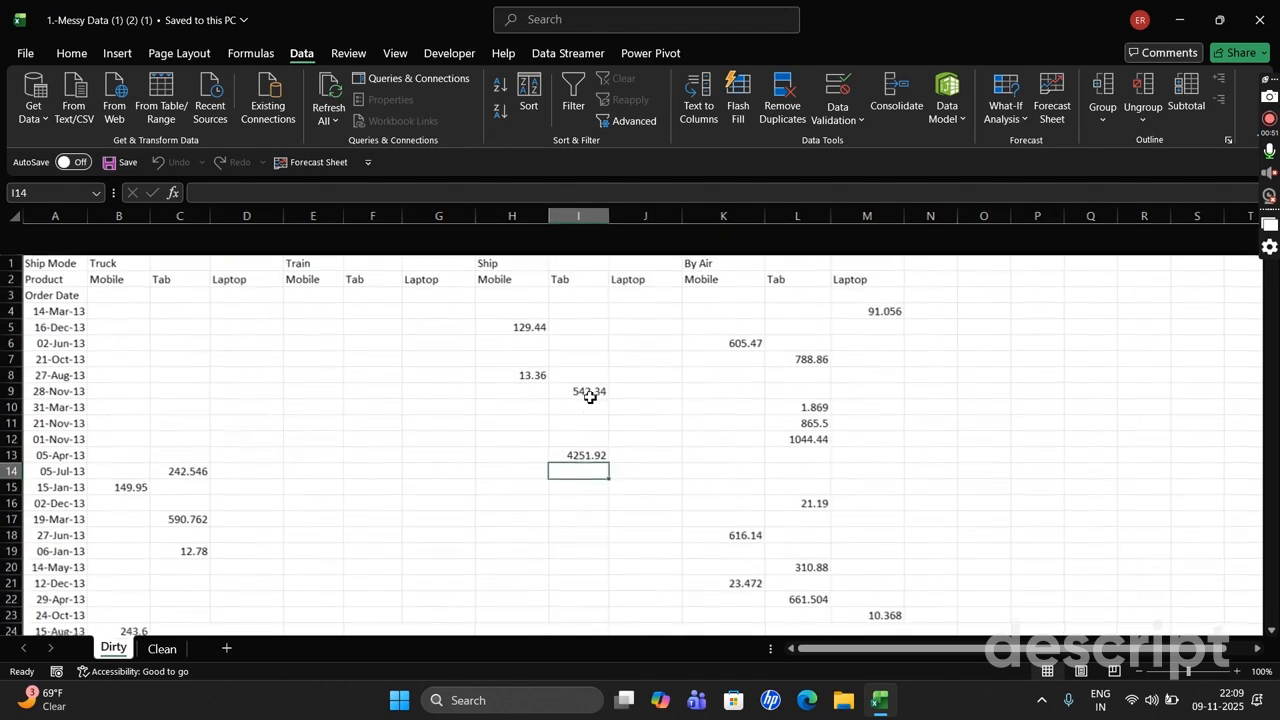
pyautogui.click(77, 231)
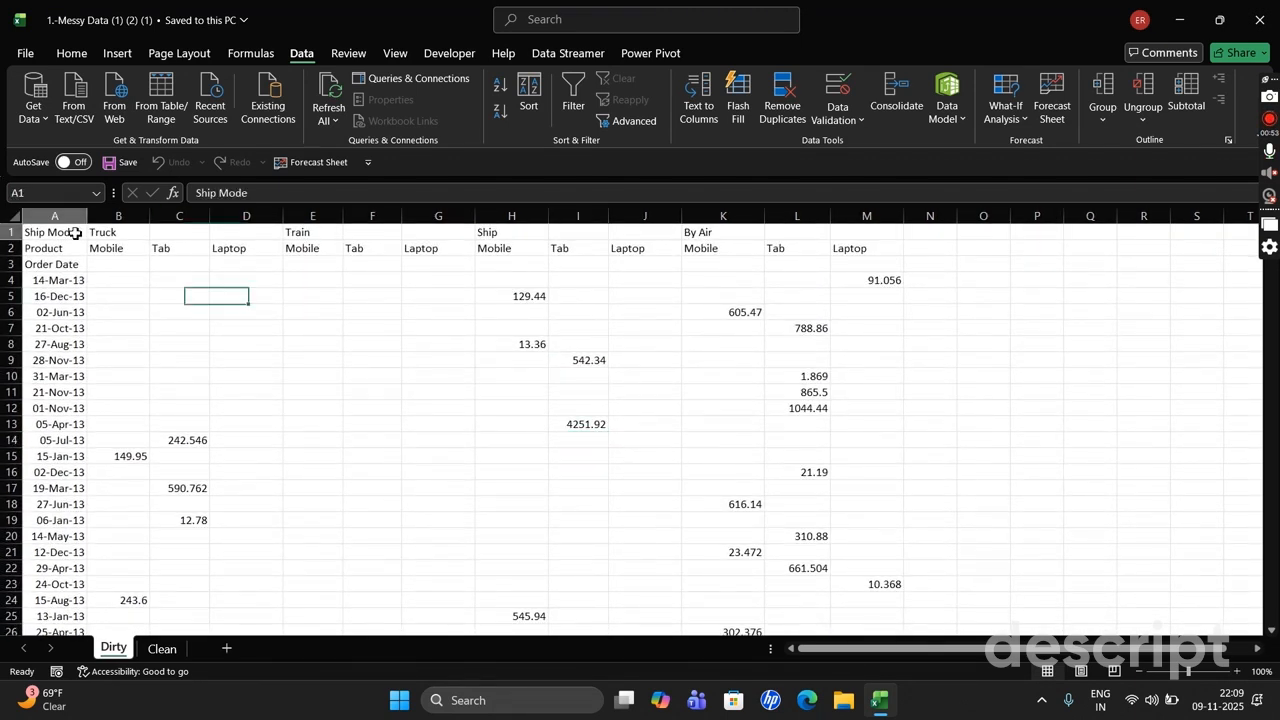
pyautogui.hotkey('ctrl', 'shift', 'End')
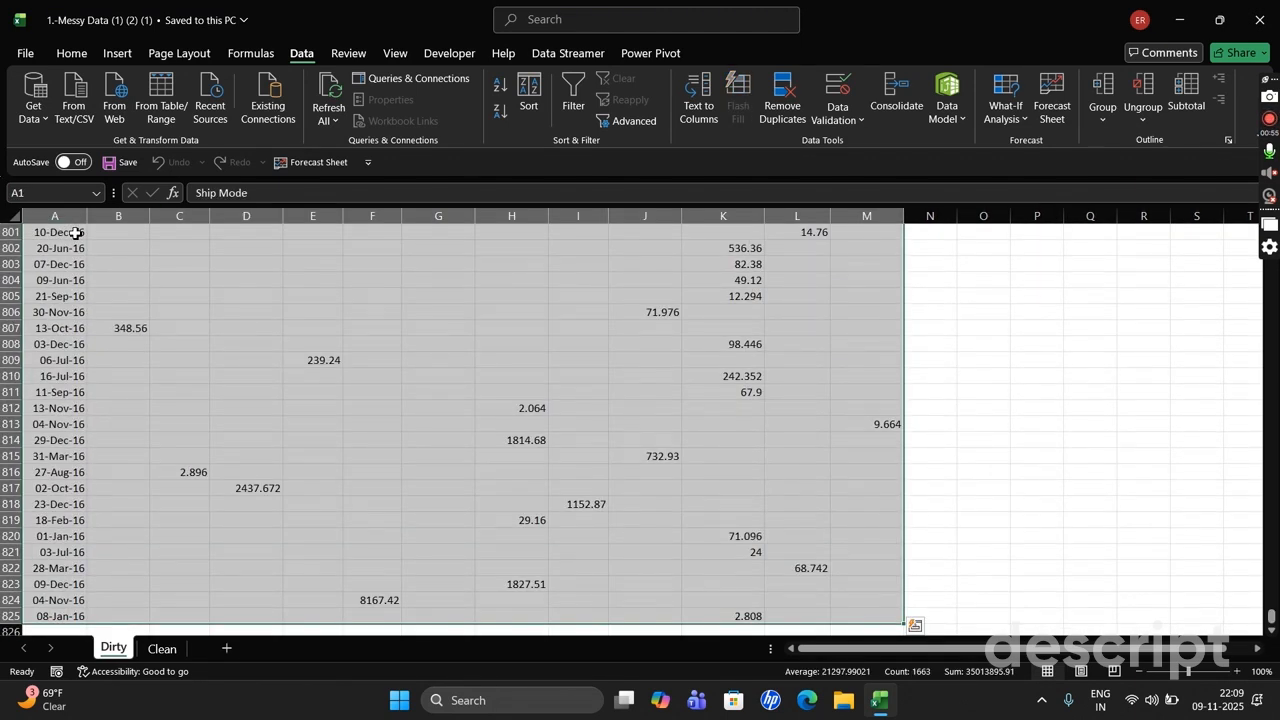
pyautogui.click(166, 109)
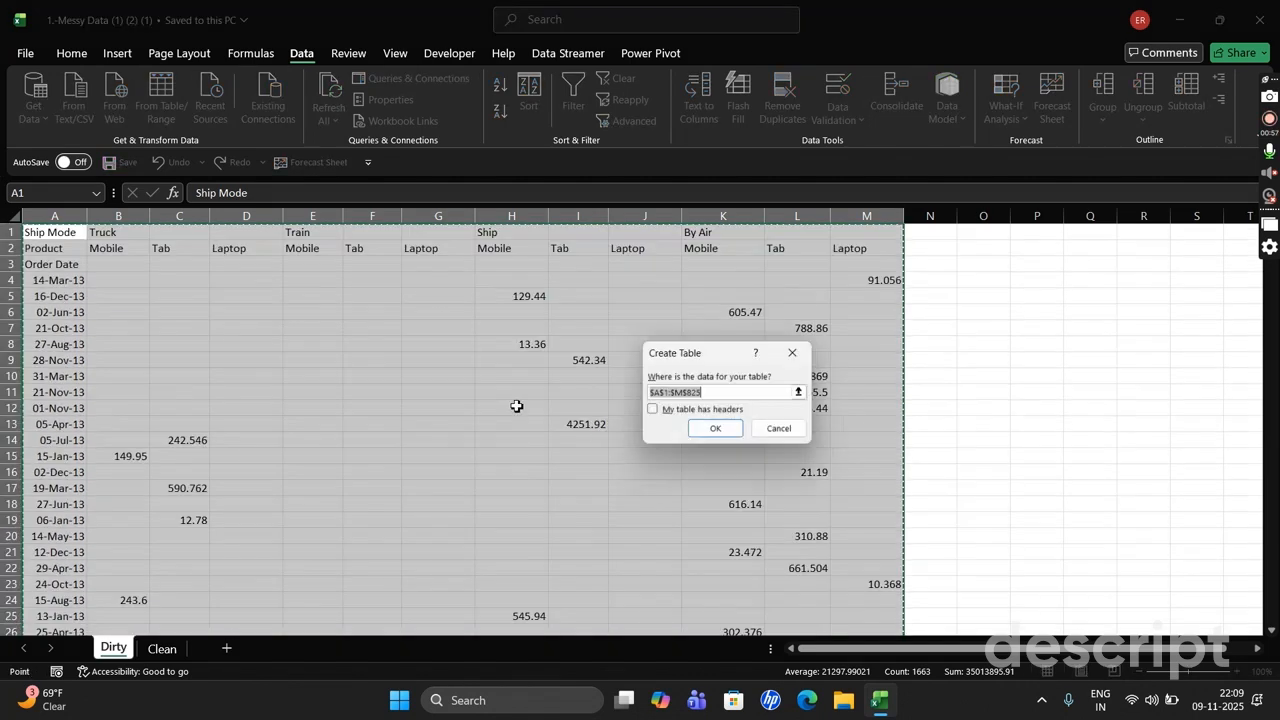
pyautogui.click(716, 431)
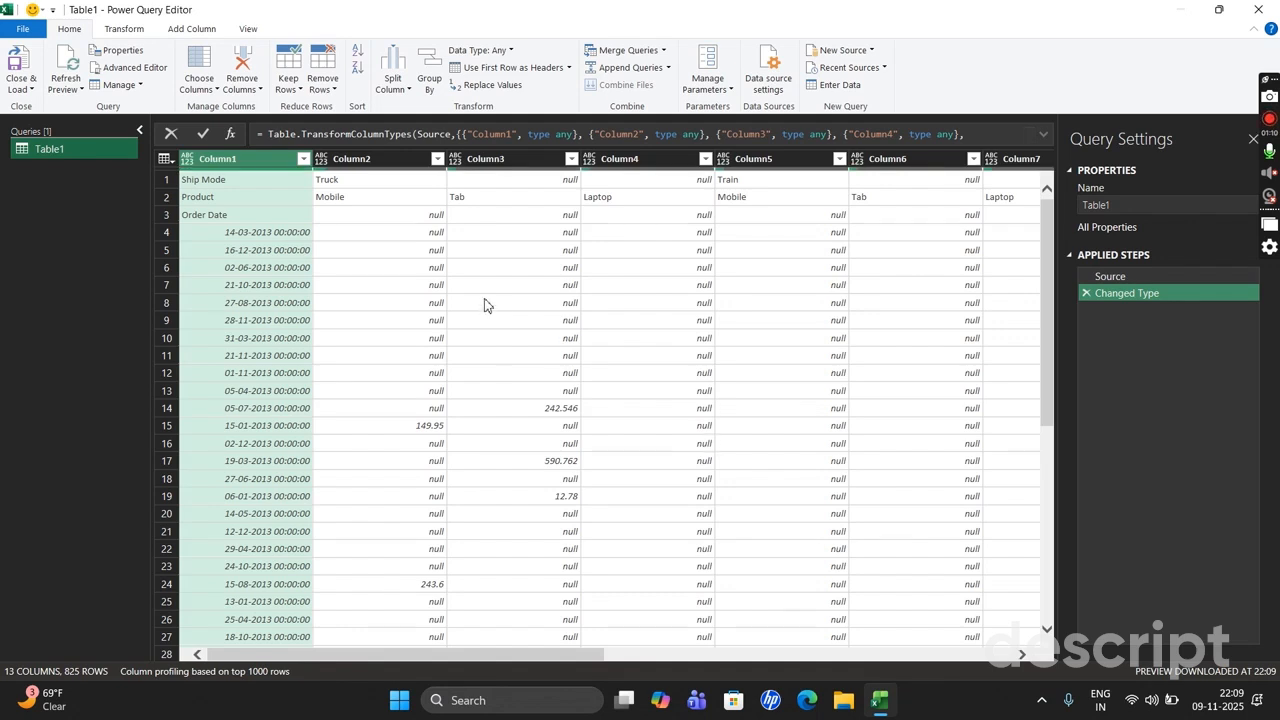
# - Examine the Ship Mode, Product and Order Date rows and the sales values in the query preview
pyautogui.click(278, 183)
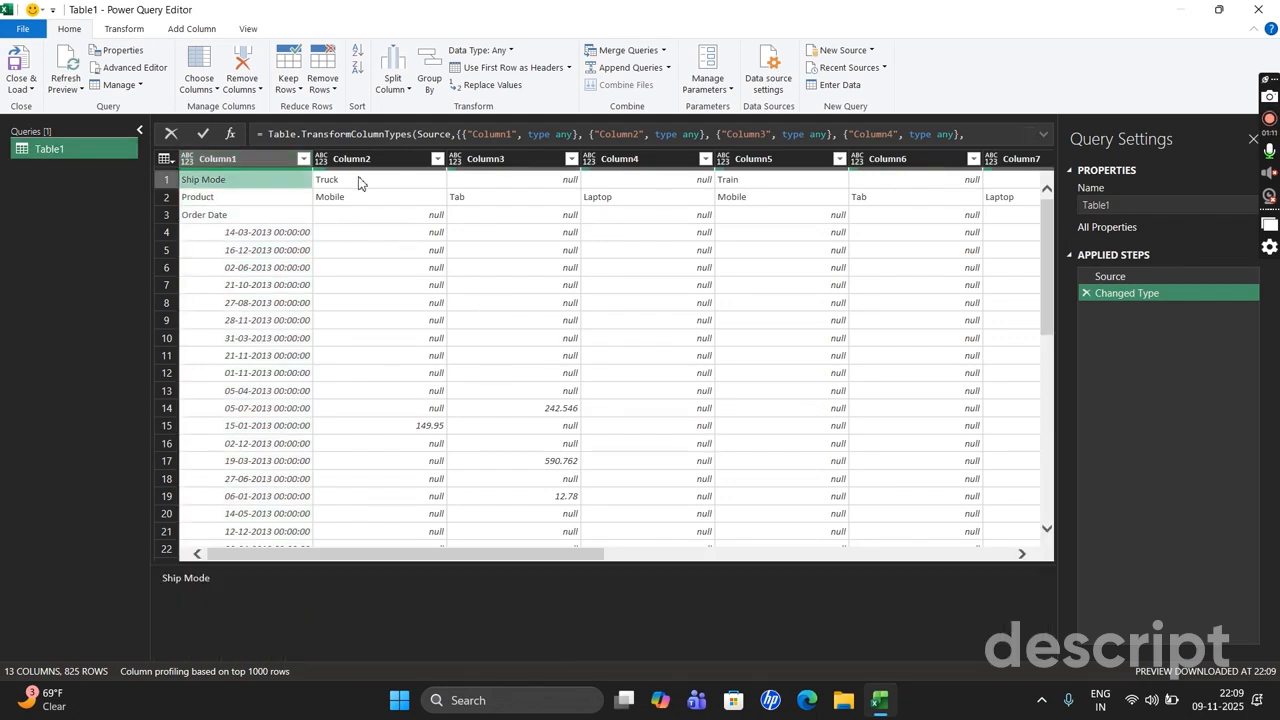
pyautogui.click(358, 180)
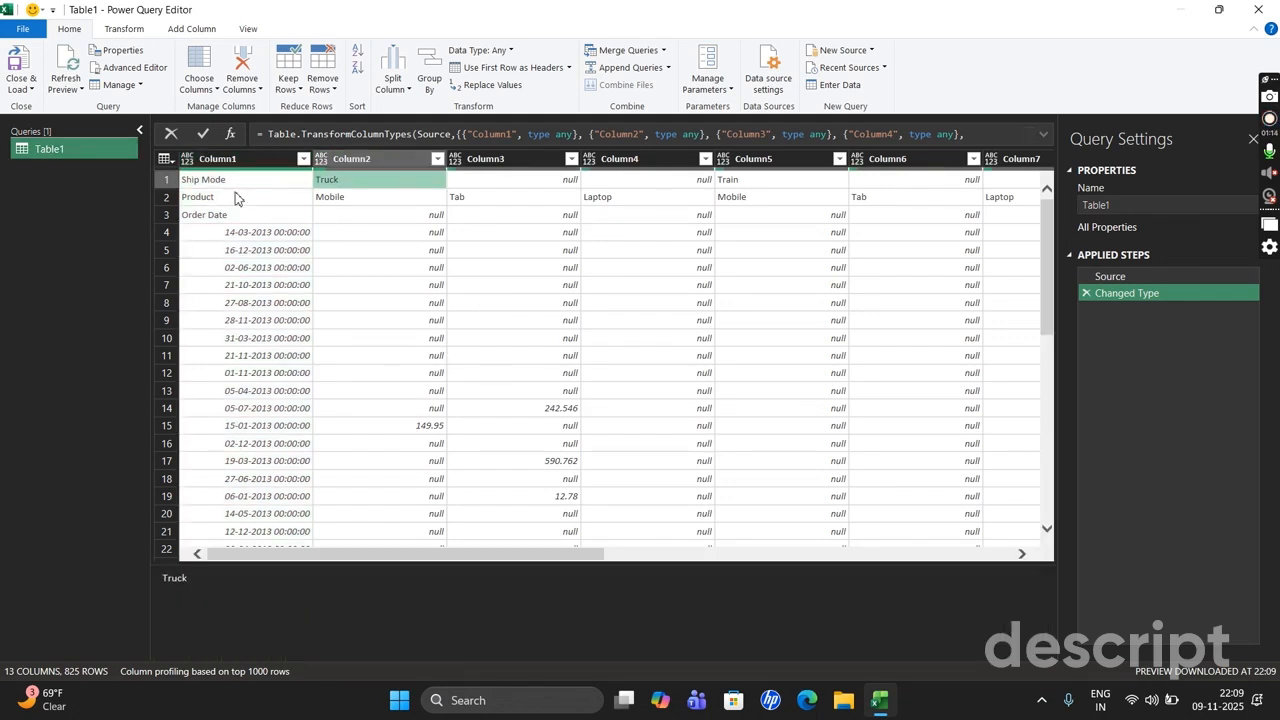
pyautogui.click(215, 185)
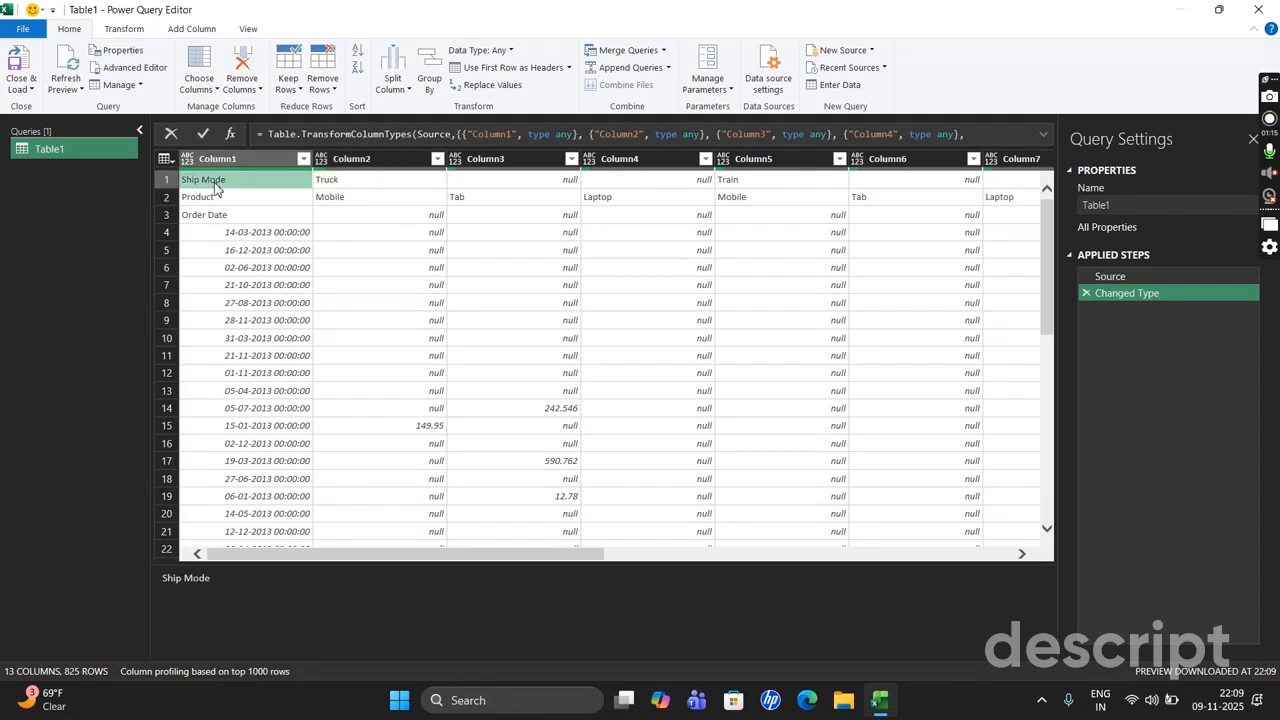
pyautogui.click(215, 207)
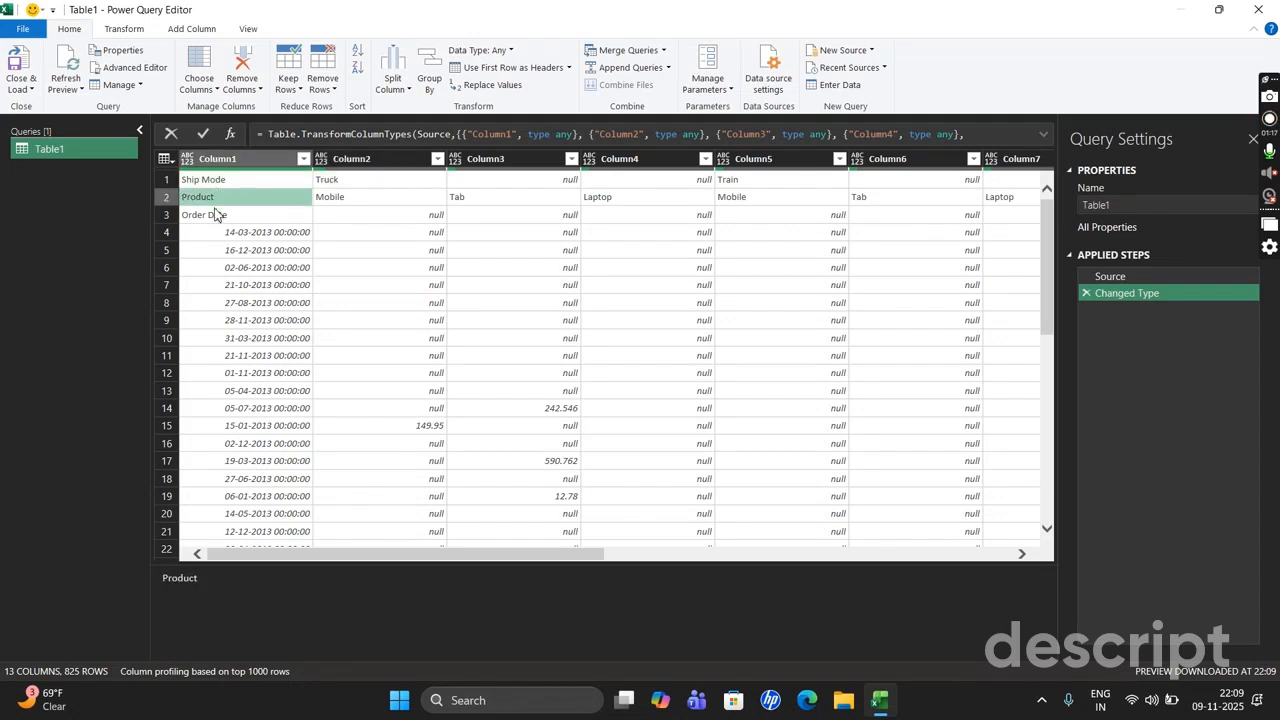
pyautogui.click(215, 221)
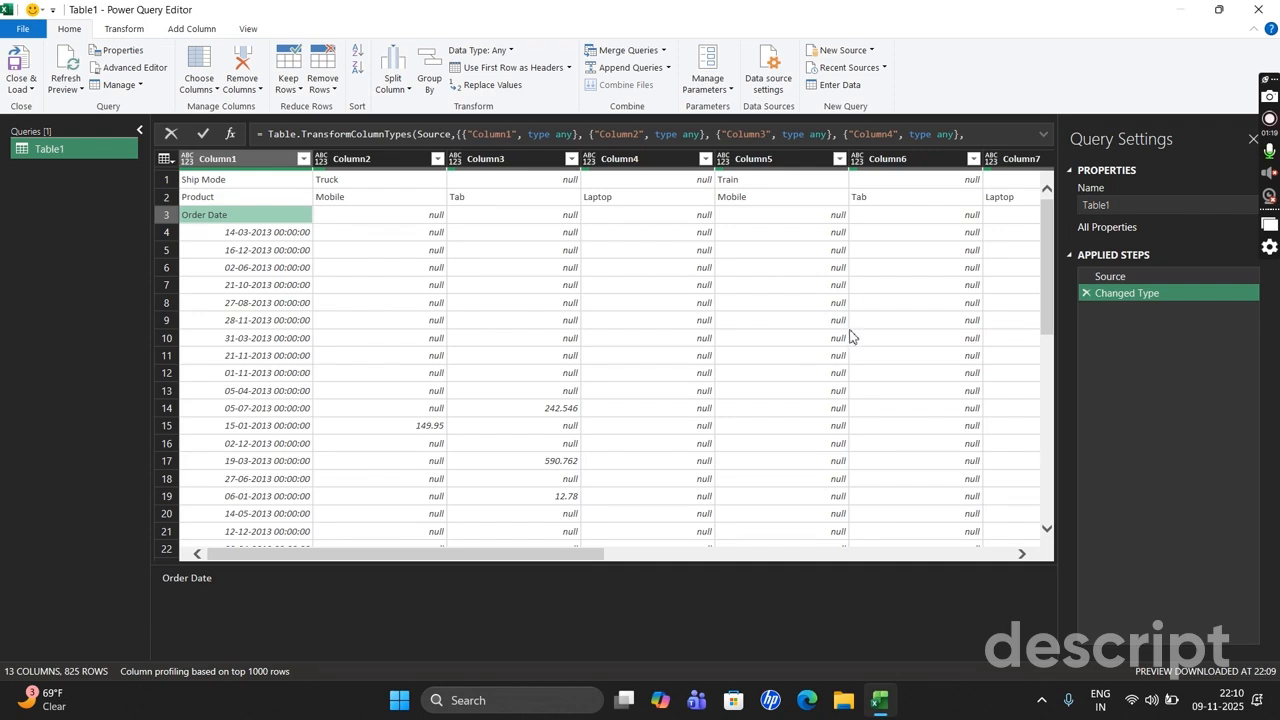
pyautogui.hscroll(5, 849, 335)
pyautogui.hscroll(-5, 850, 336)
pyautogui.click(434, 427)
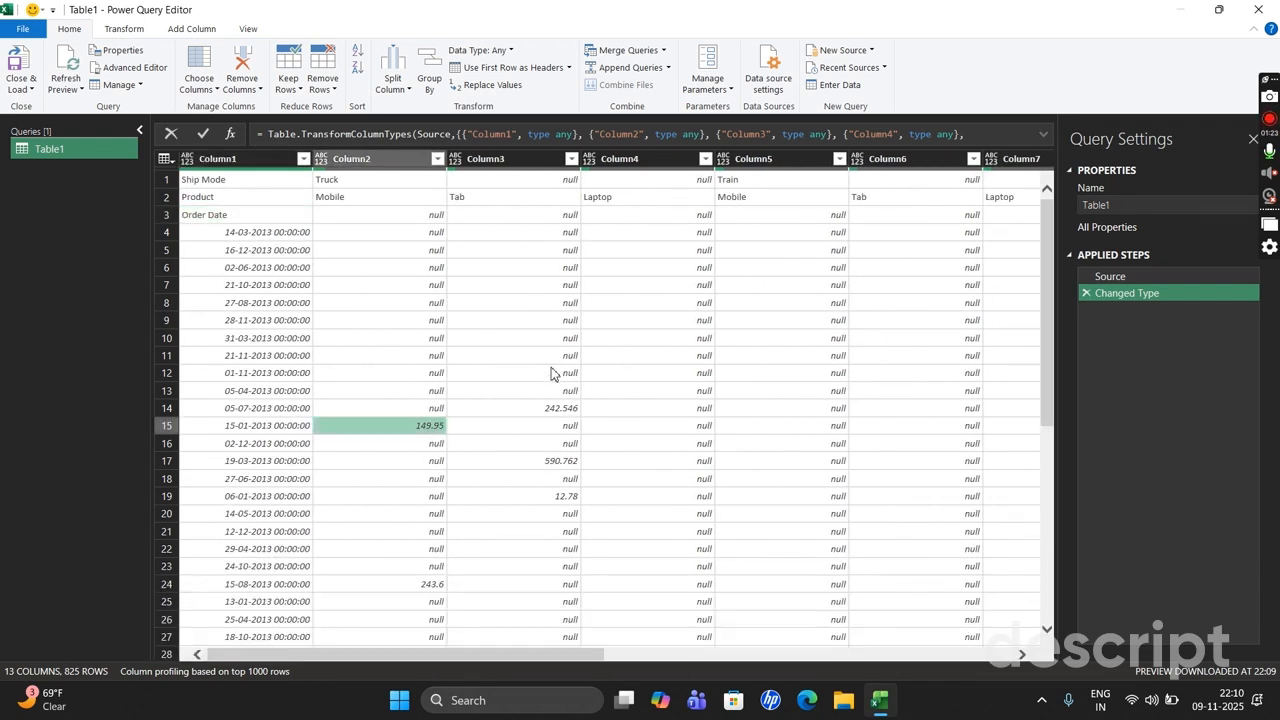
pyautogui.click(136, 31)
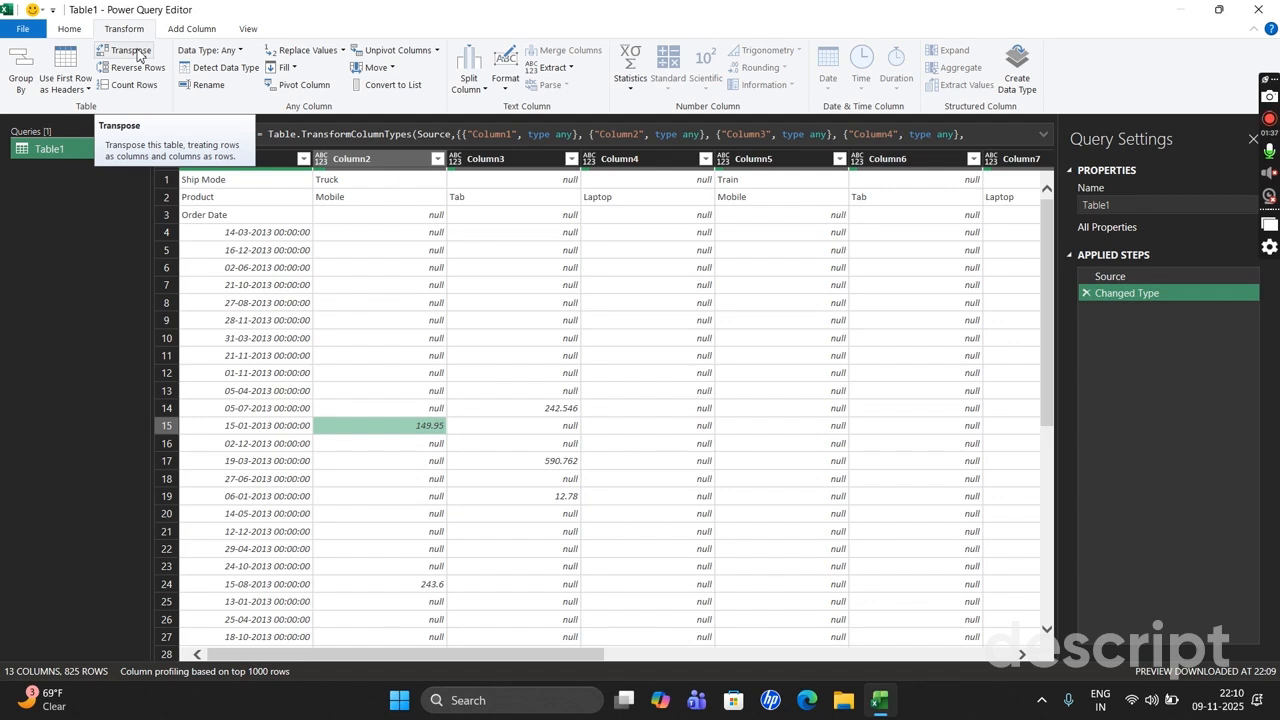
pyautogui.click(131, 51)
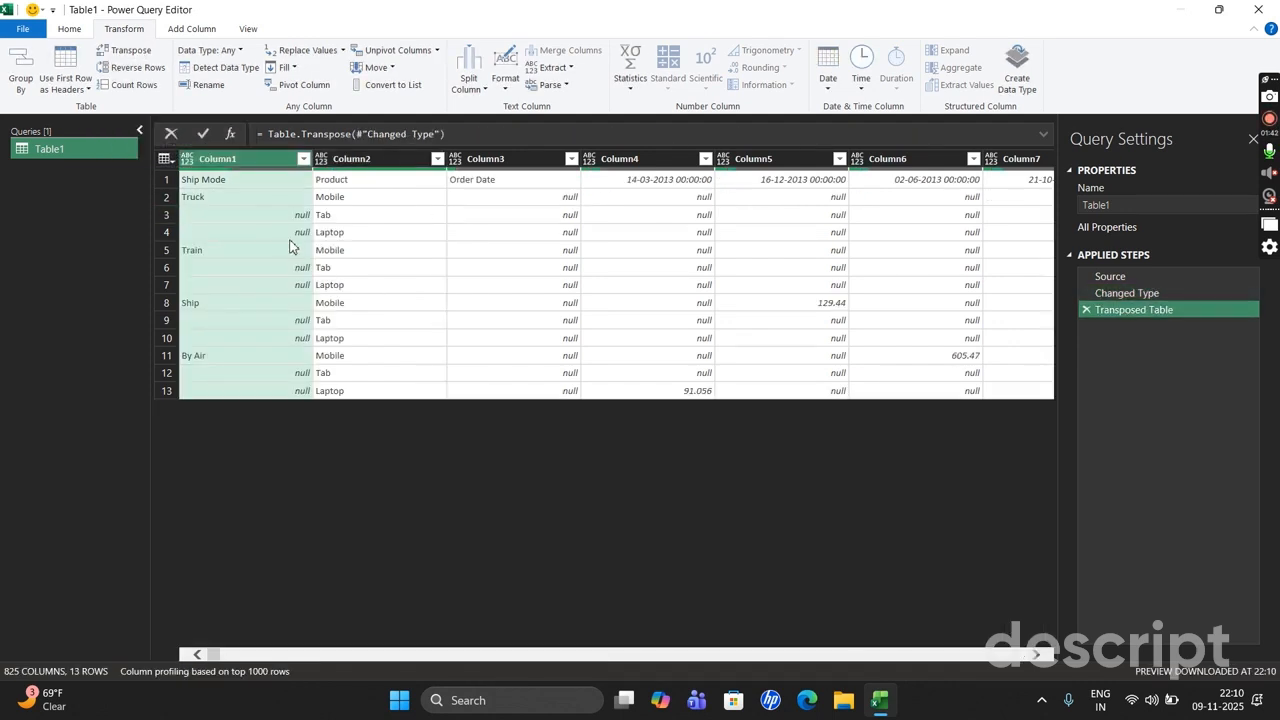
pyautogui.click(1087, 310)
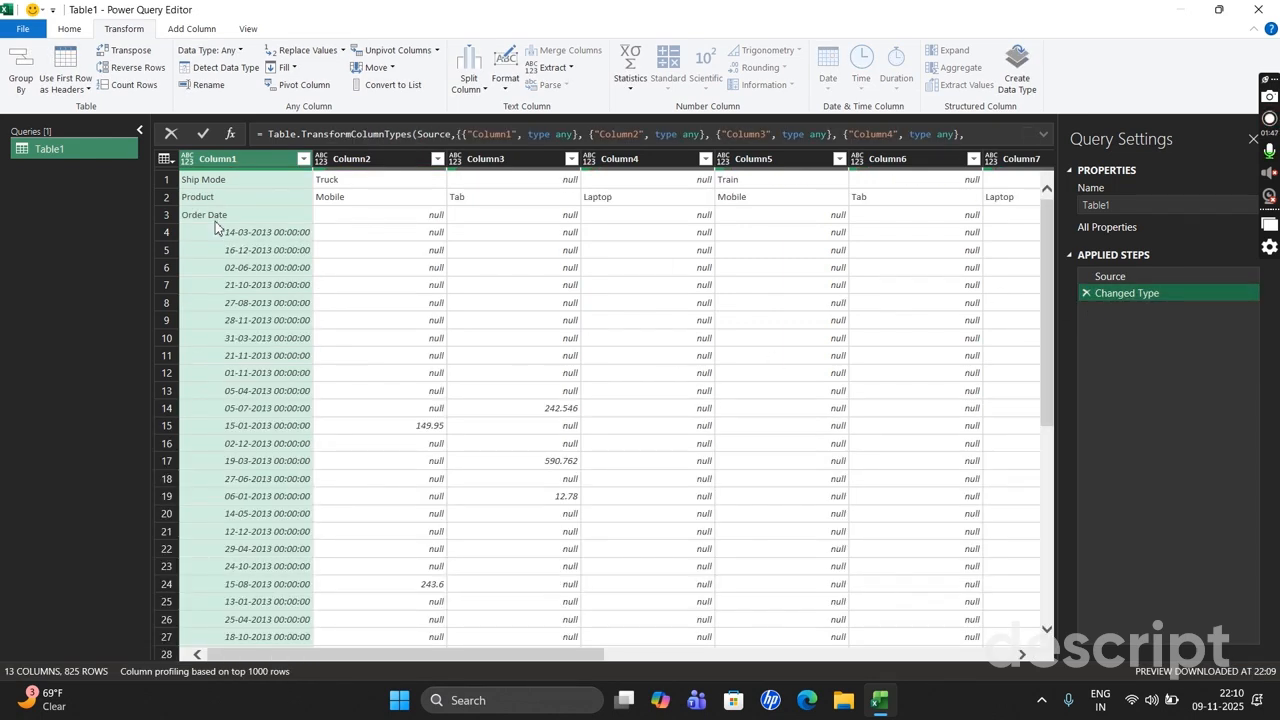
# - Transpose the query table and use its first row, with Ship Mode, Product and Order Date, as column headers
pyautogui.click(145, 54)
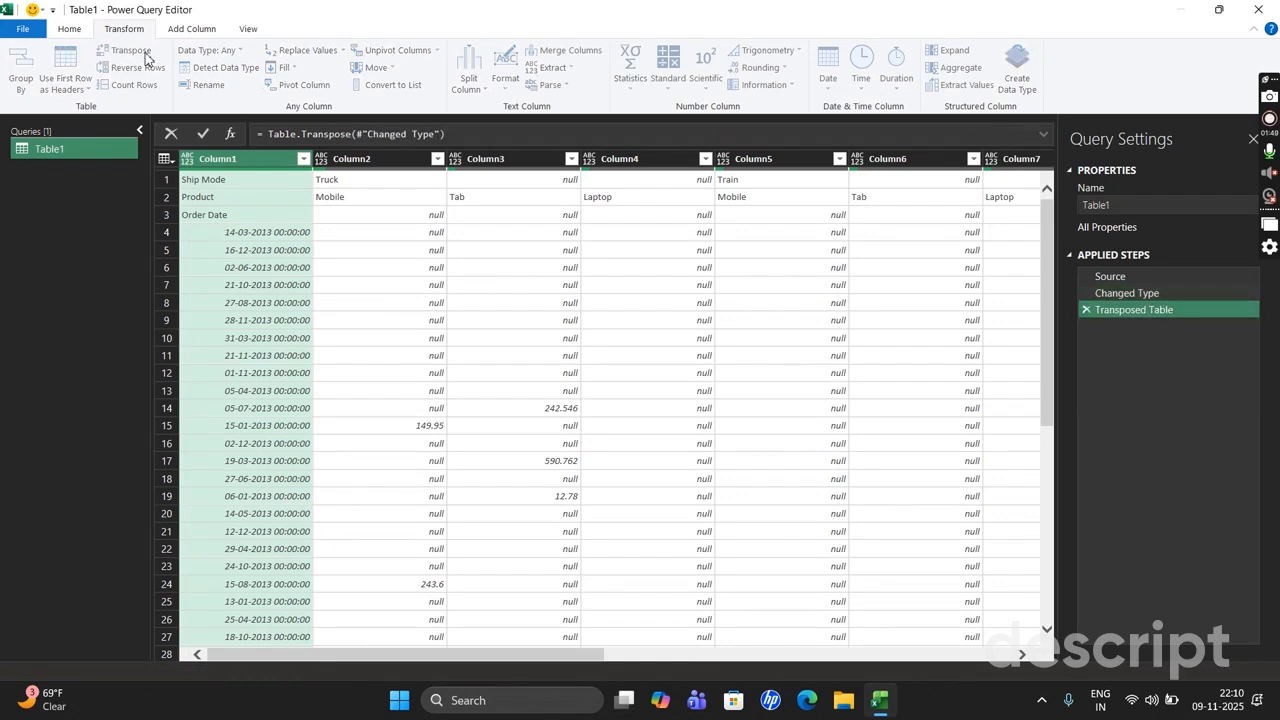
pyautogui.click(272, 186)
pyautogui.click(360, 179)
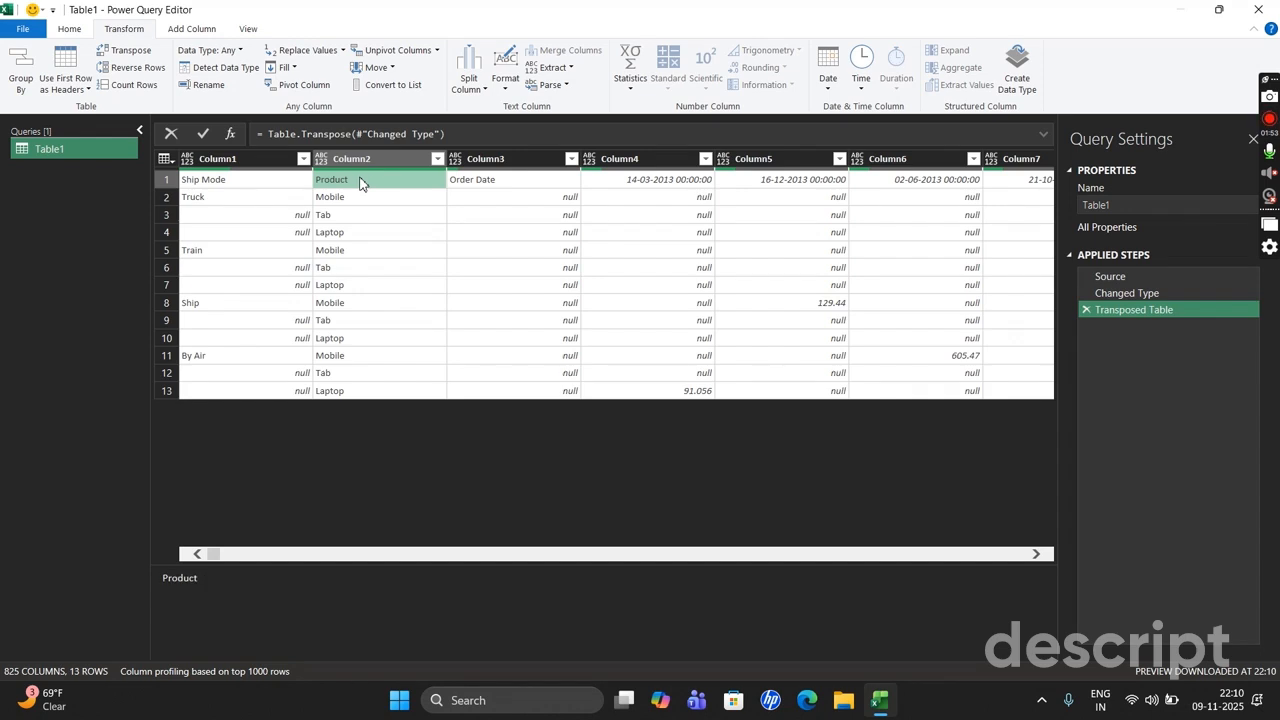
pyautogui.click(466, 185)
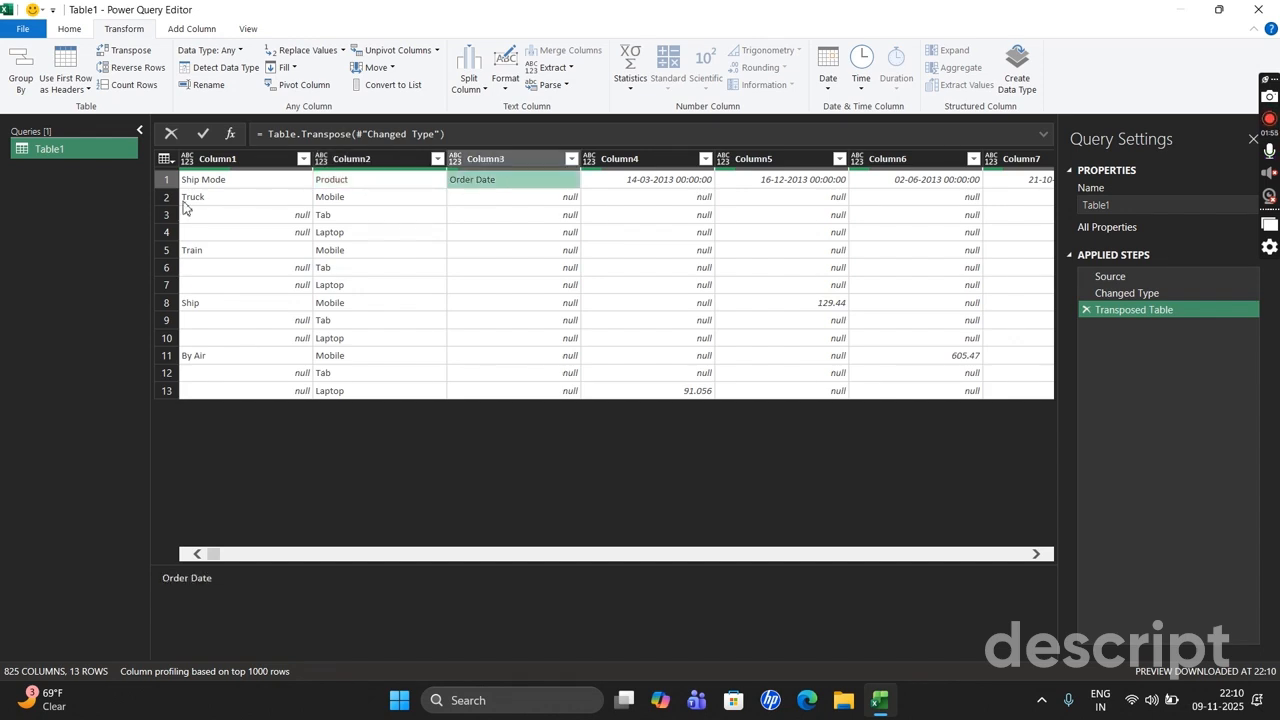
pyautogui.click(253, 183)
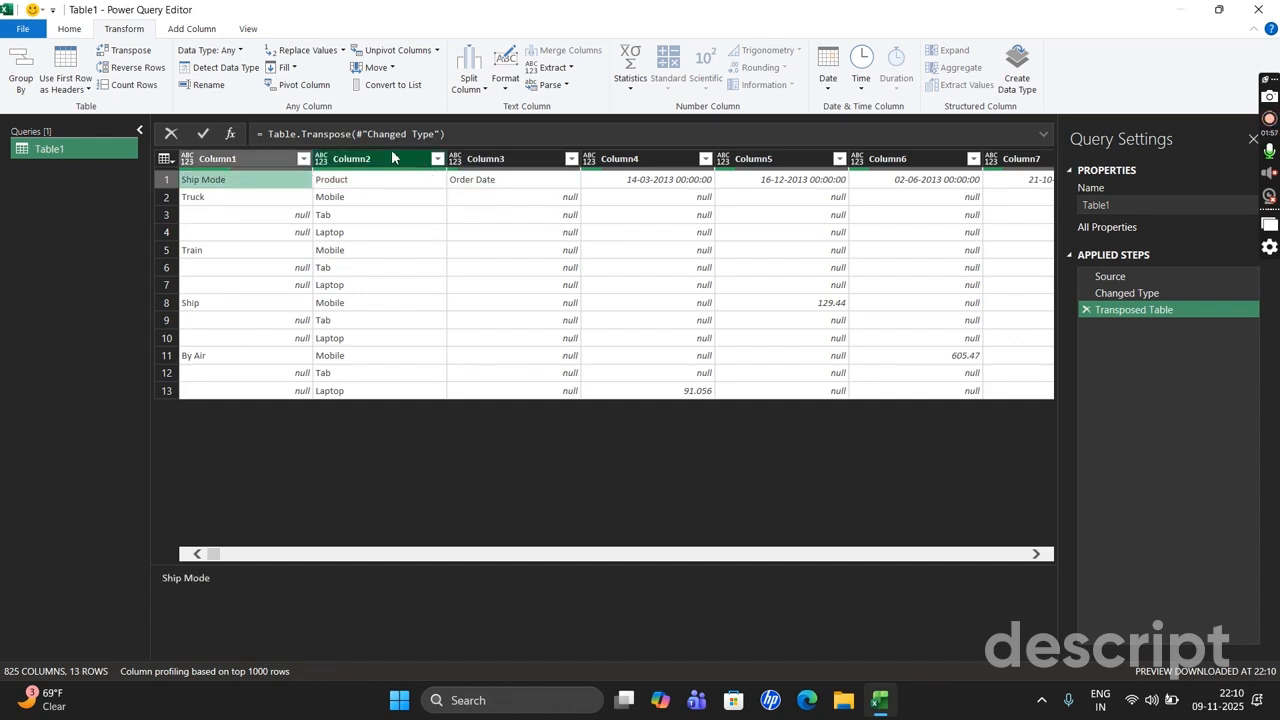
pyautogui.click(82, 34)
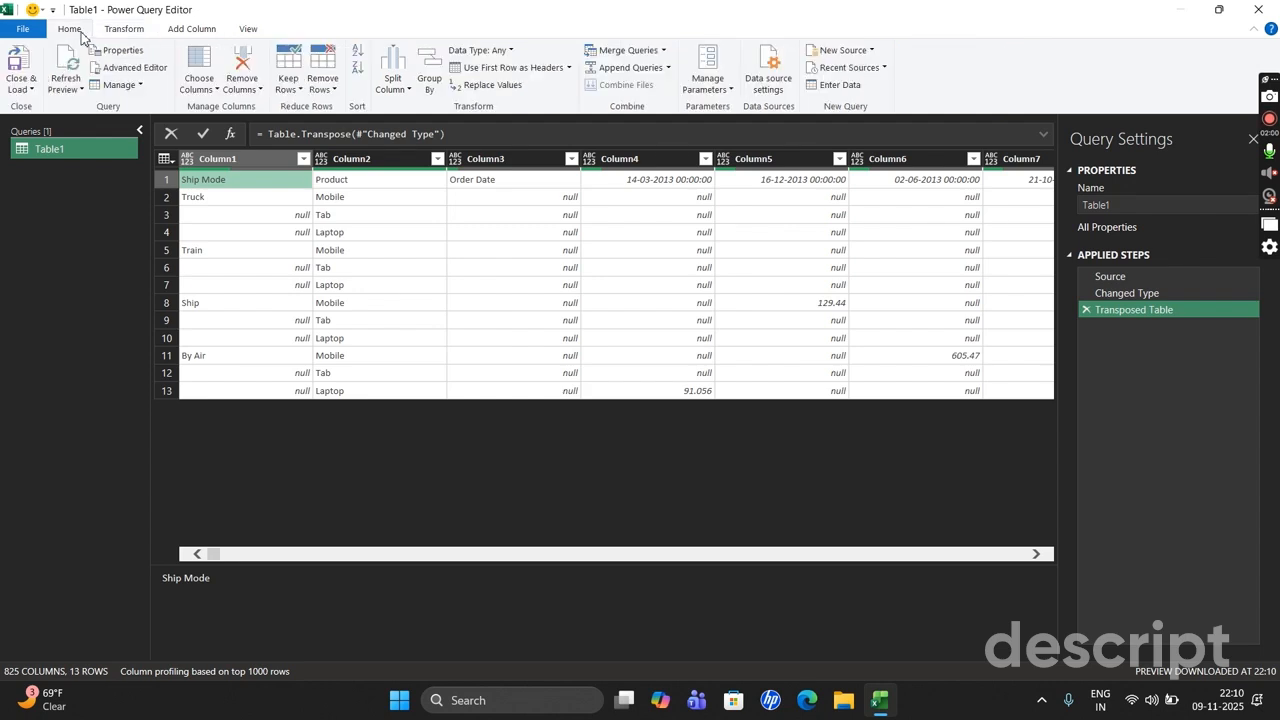
pyautogui.click(494, 76)
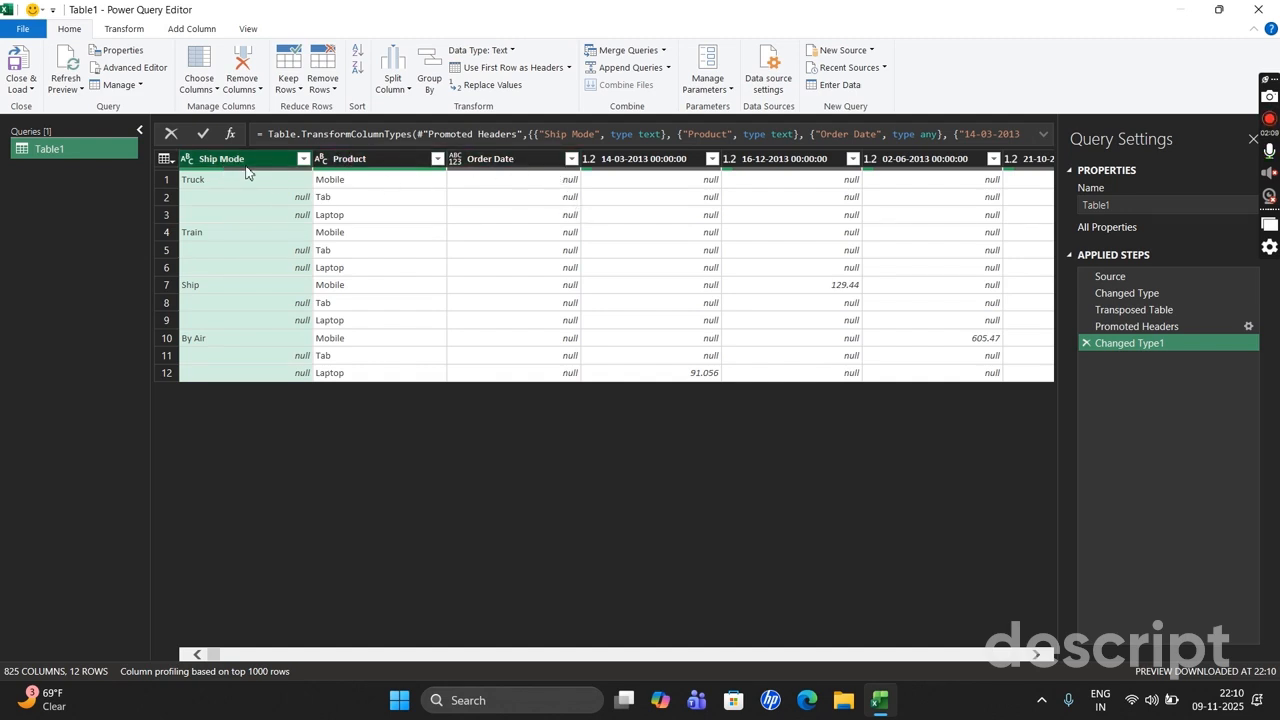
# - Unpivot all columns other than Ship Mode and Product into attribute-value pairs
pyautogui.keyDown('ctrl'); pyautogui.click(348, 160); pyautogui.keyUp('ctrl')
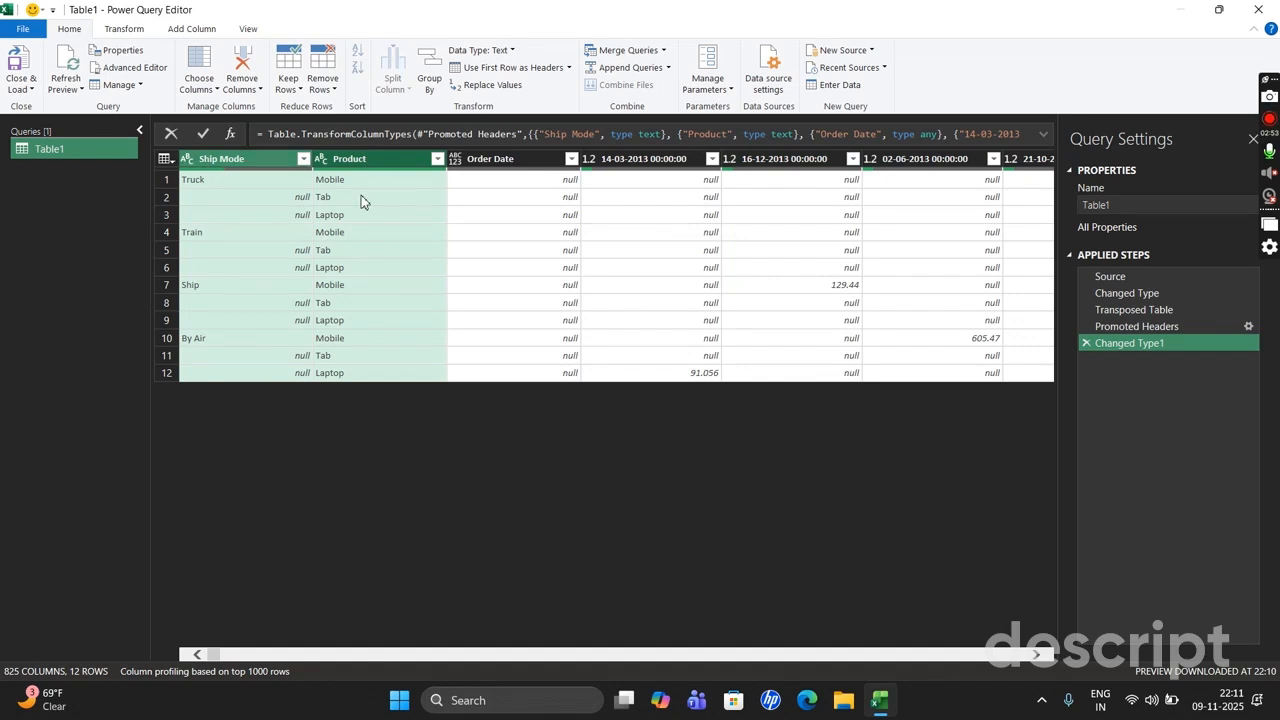
pyautogui.click(126, 28)
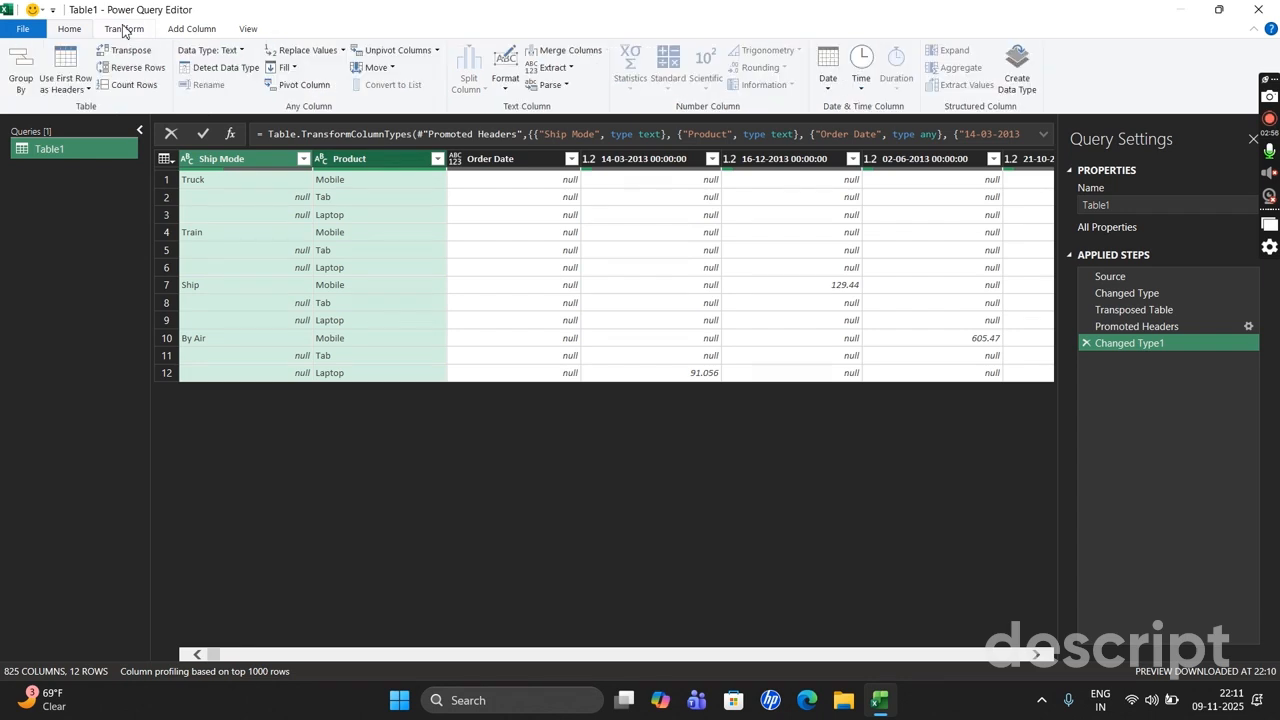
pyautogui.click(436, 50)
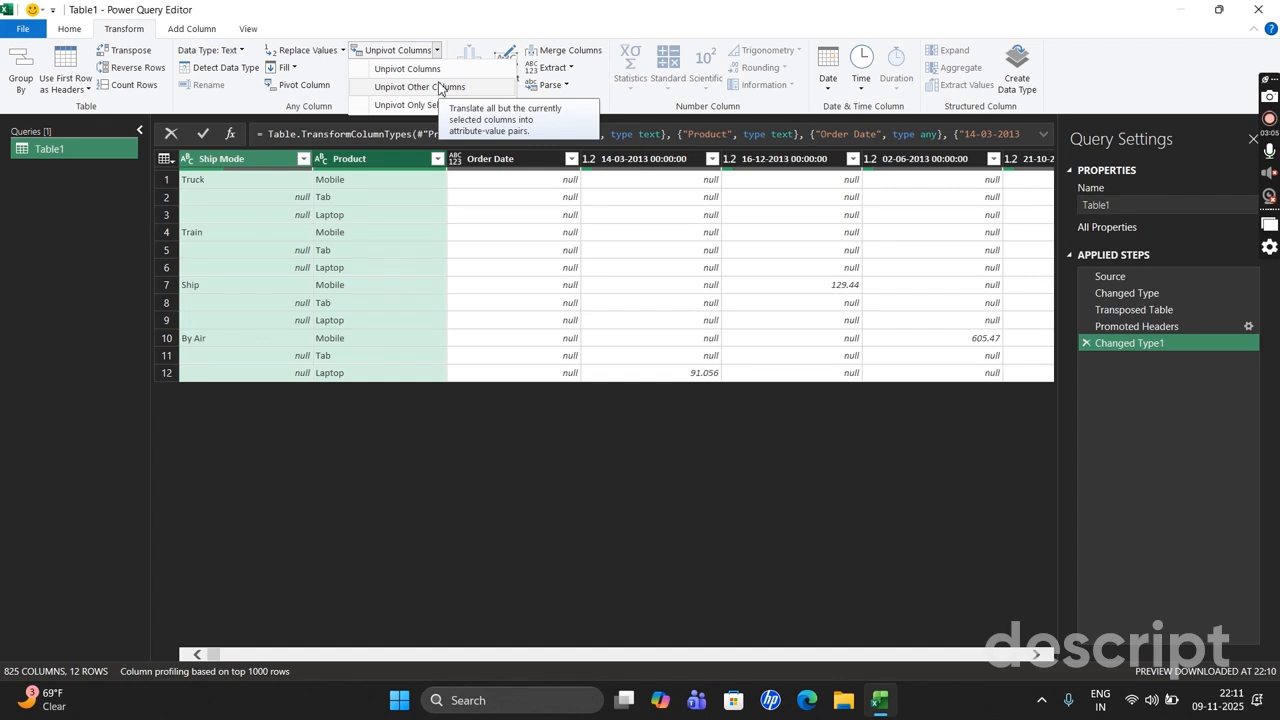
pyautogui.click(440, 87)
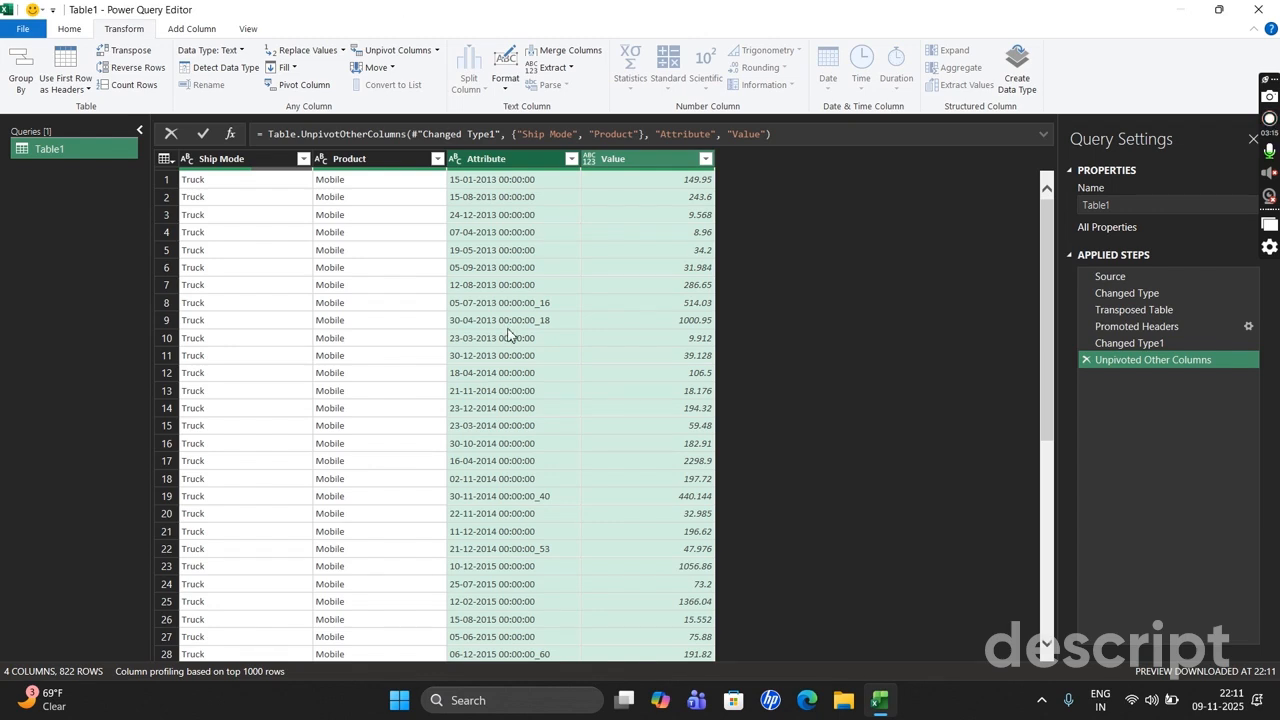
pyautogui.click(505, 254)
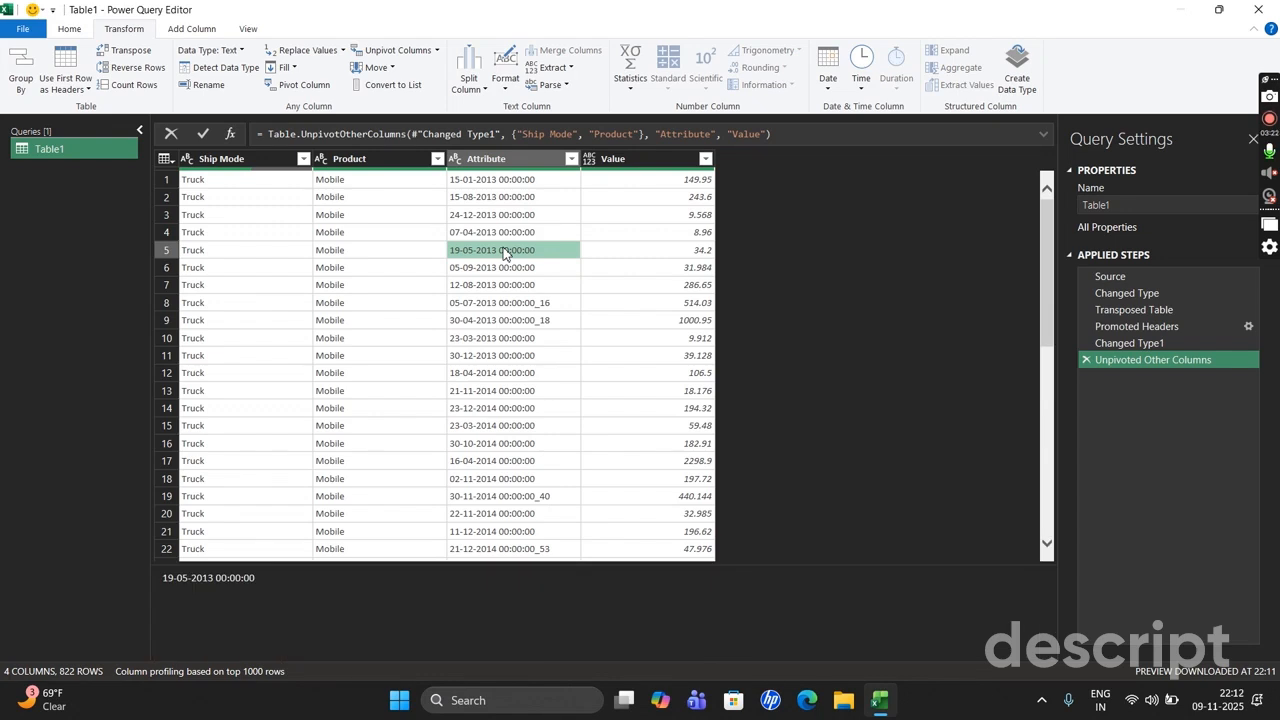
# - Rename the Attribute column to Order Date
pyautogui.click(500, 158)
pyautogui.press('BackSpace')
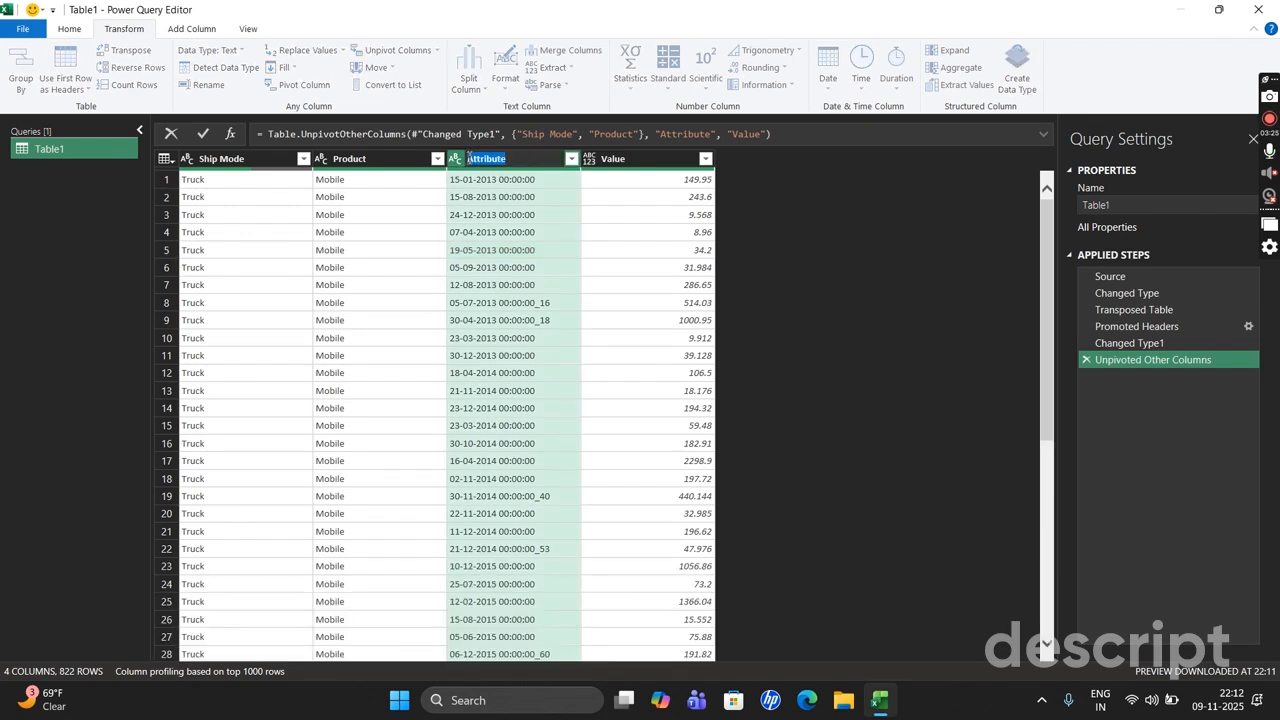
pyautogui.write('Order Date')
pyautogui.press('Return')
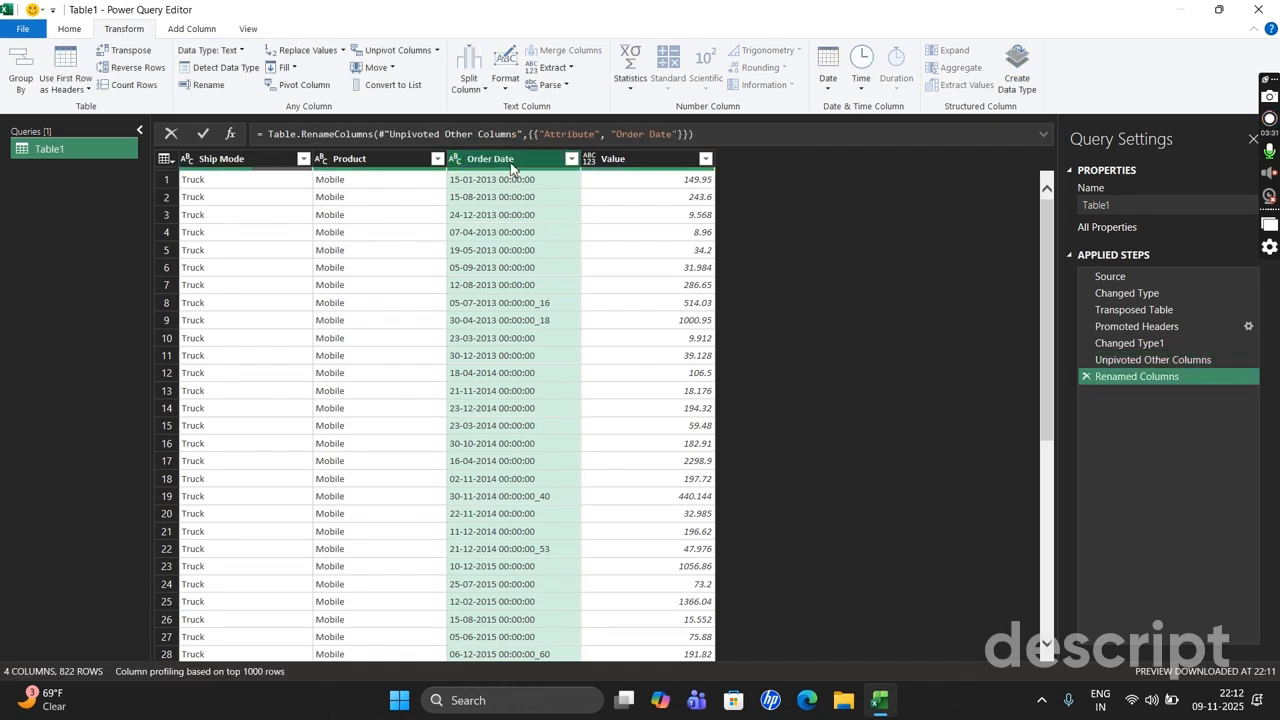
# - Split the Order Date column by a custom underscore delimiter at each occurrence to separate the number suffixes from the dates
pyautogui.click(538, 303)
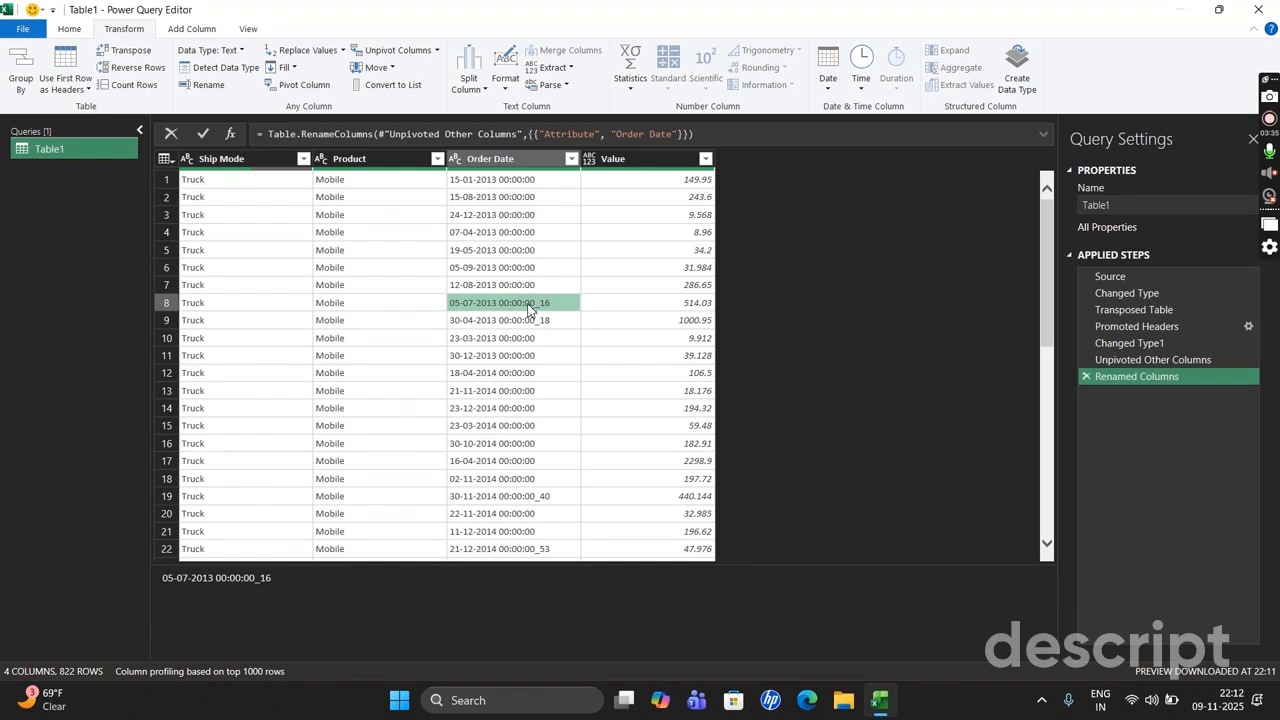
pyautogui.scroll(-6, 543, 337)
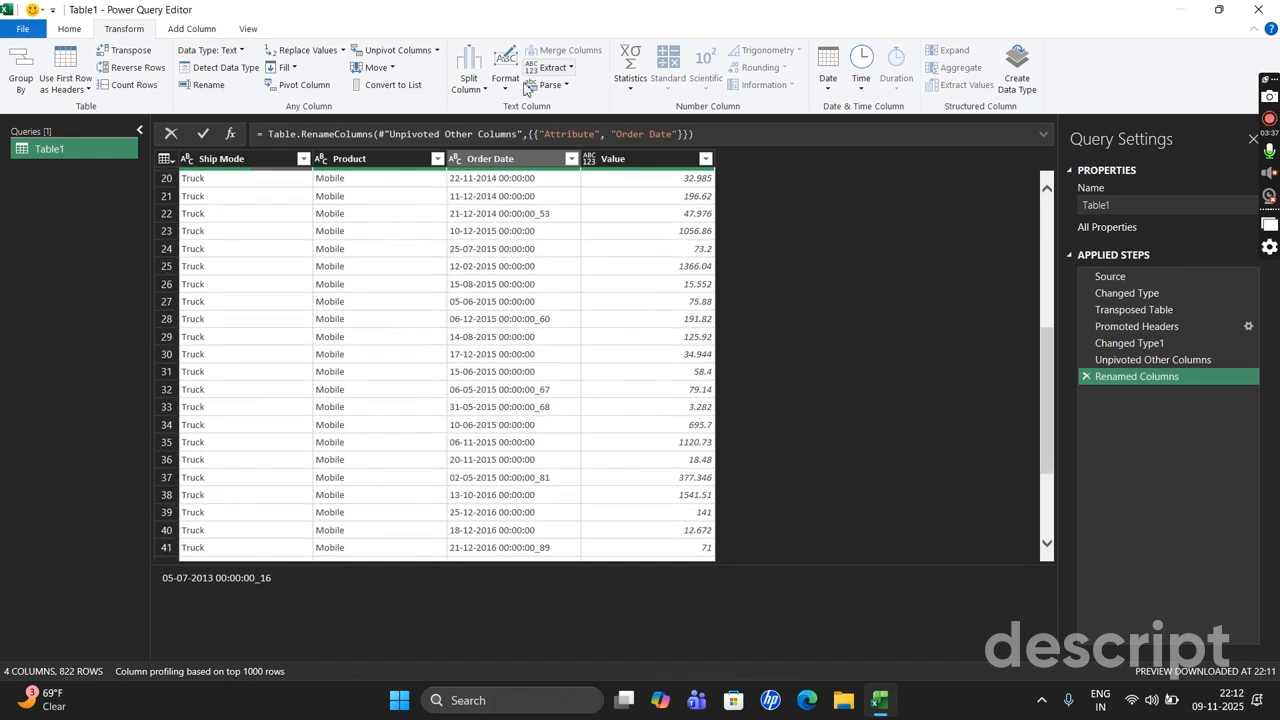
pyautogui.click(508, 160)
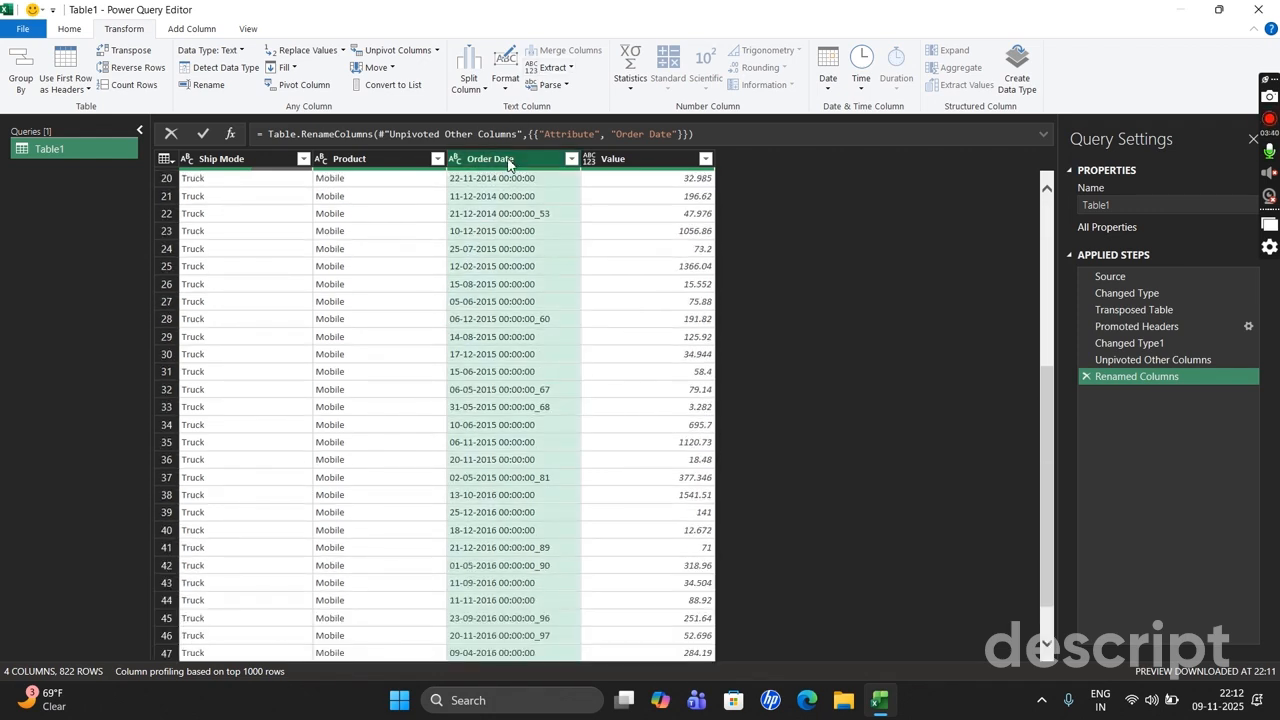
pyautogui.rightClick(508, 163)
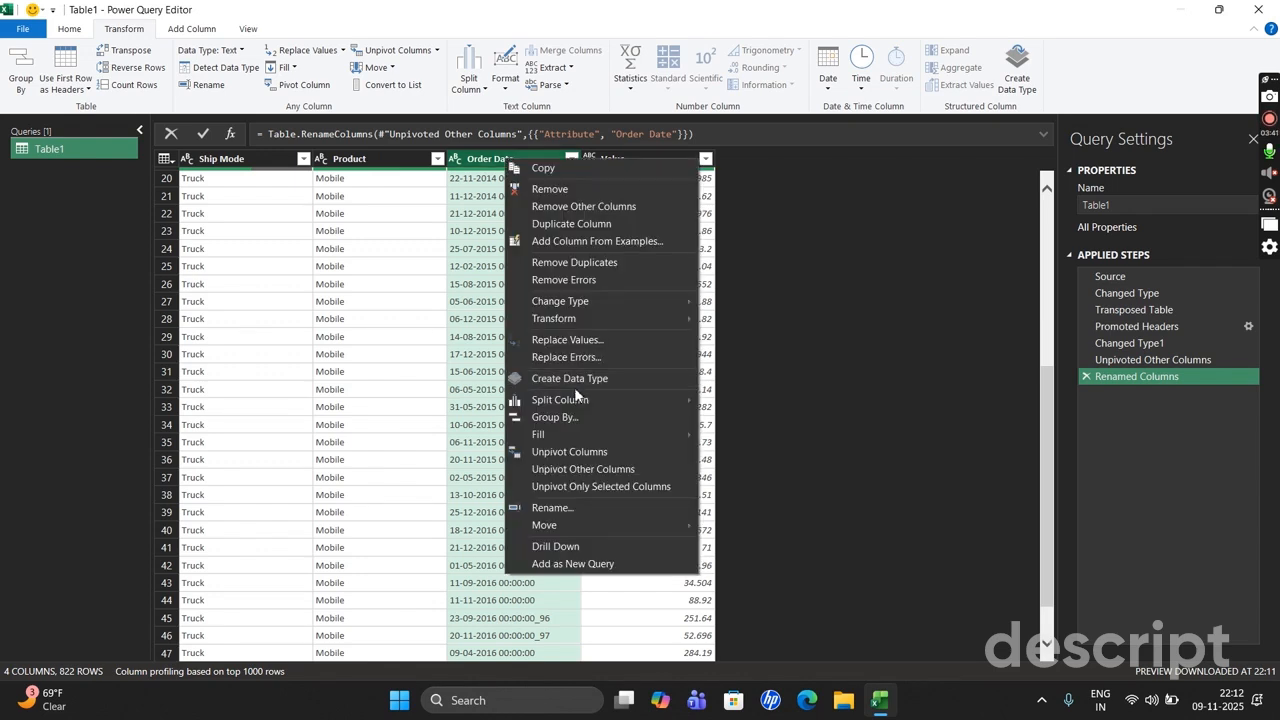
pyautogui.moveTo(575, 400)
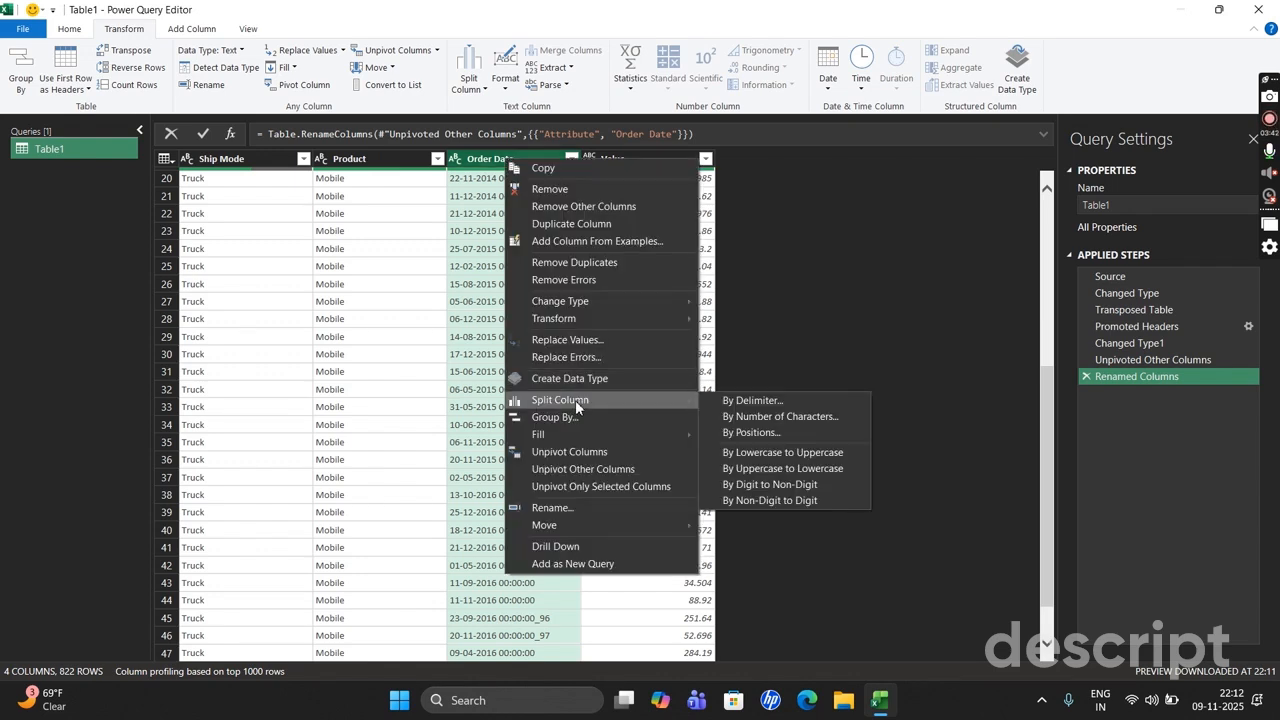
pyautogui.click(752, 401)
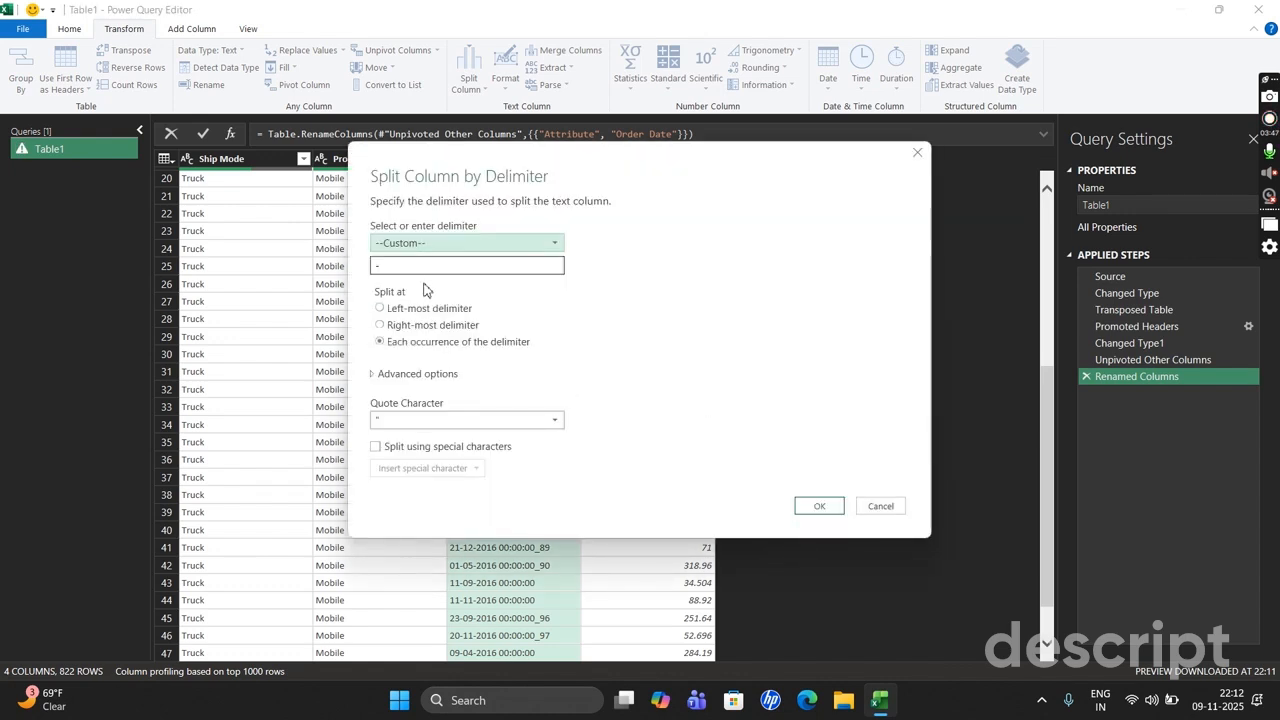
pyautogui.click(415, 266)
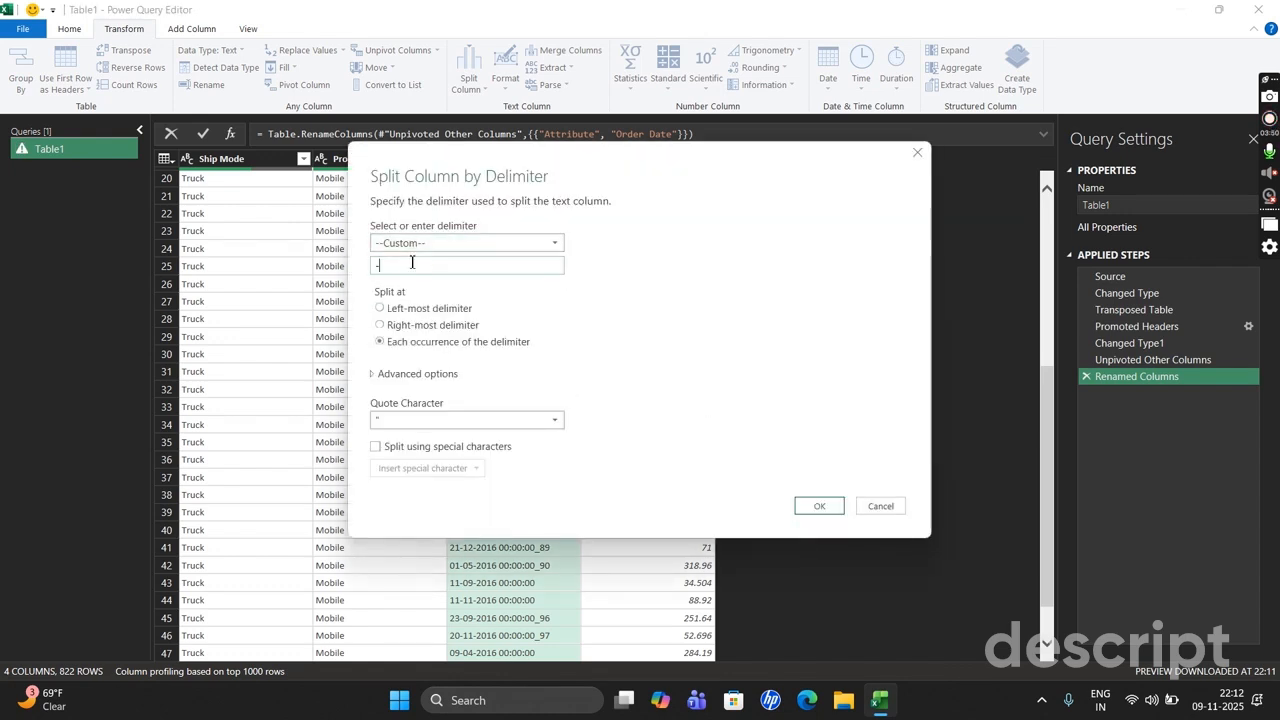
pyautogui.click(819, 505)
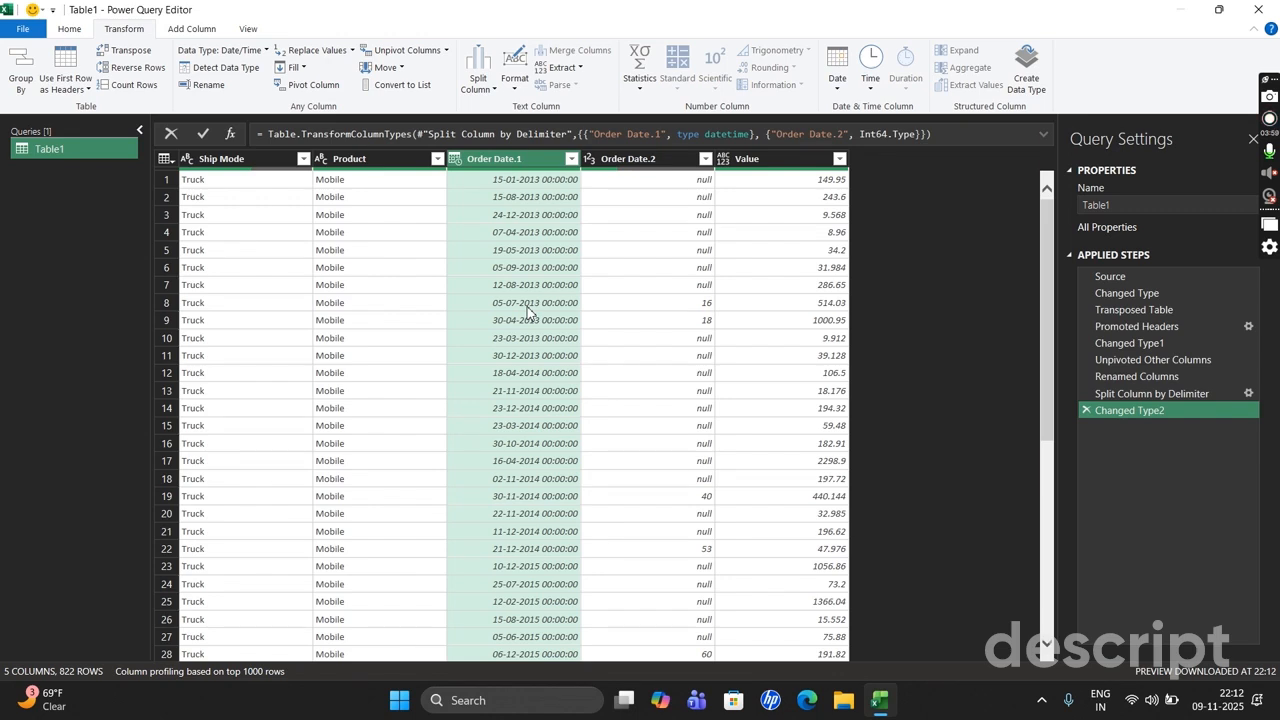
# - Remove the Order Date.2 column and set the data type of Order Date.1 to Date
pyautogui.click(619, 165)
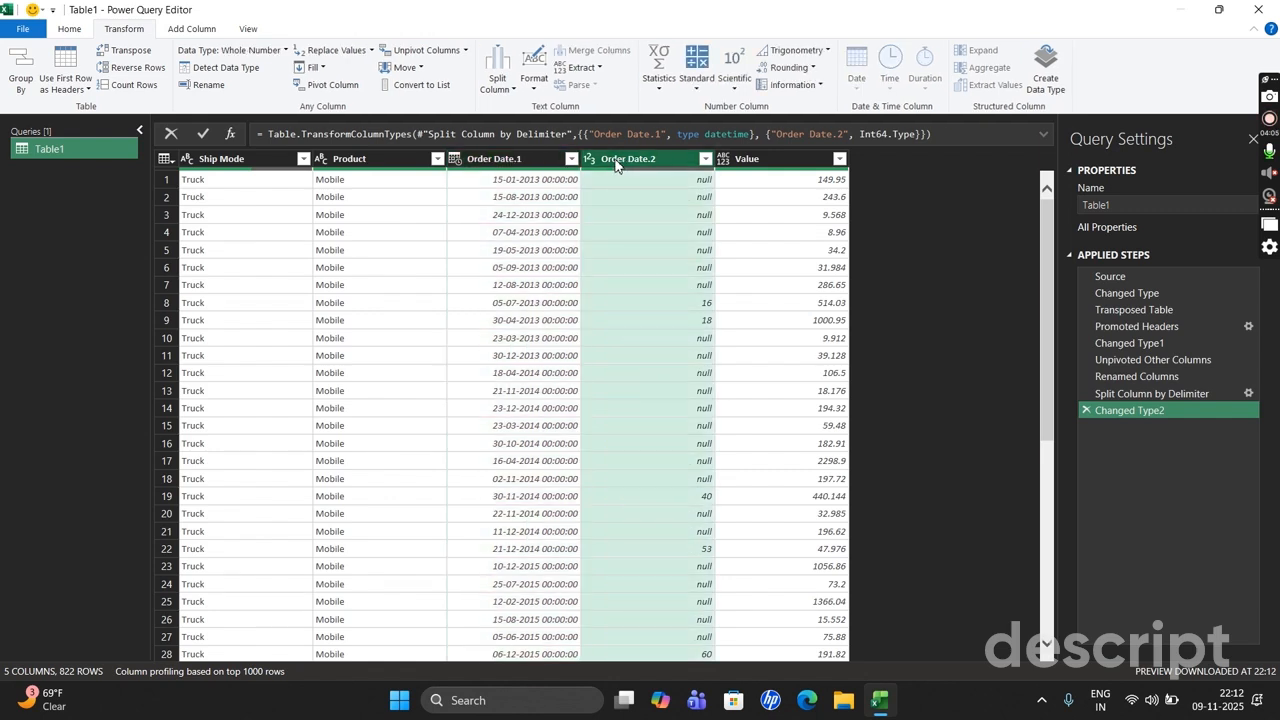
pyautogui.rightClick(617, 166)
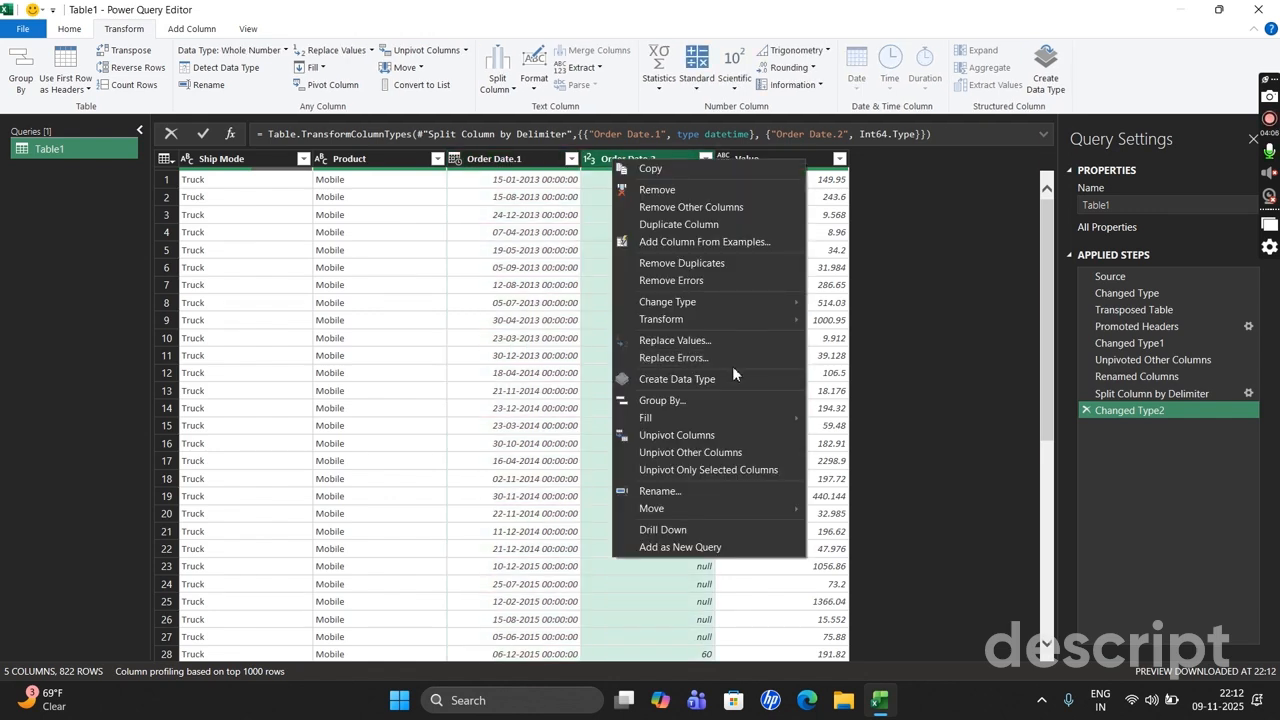
pyautogui.click(665, 189)
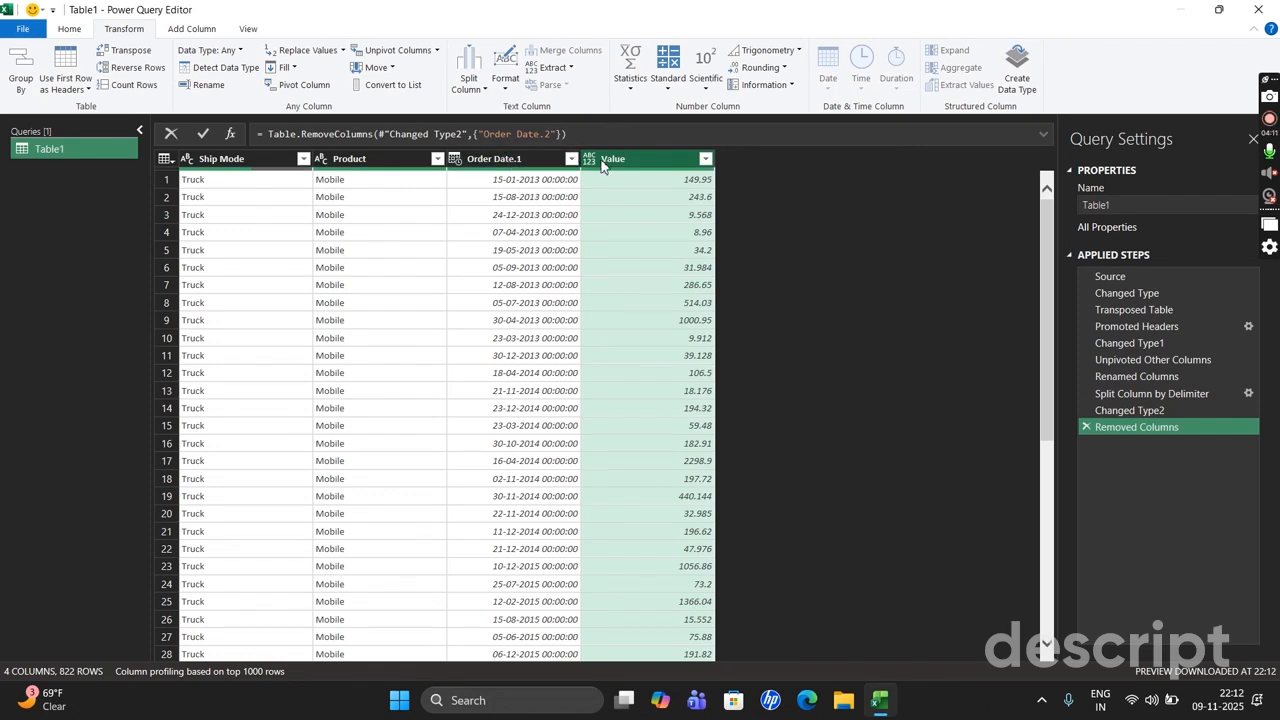
pyautogui.click(456, 160)
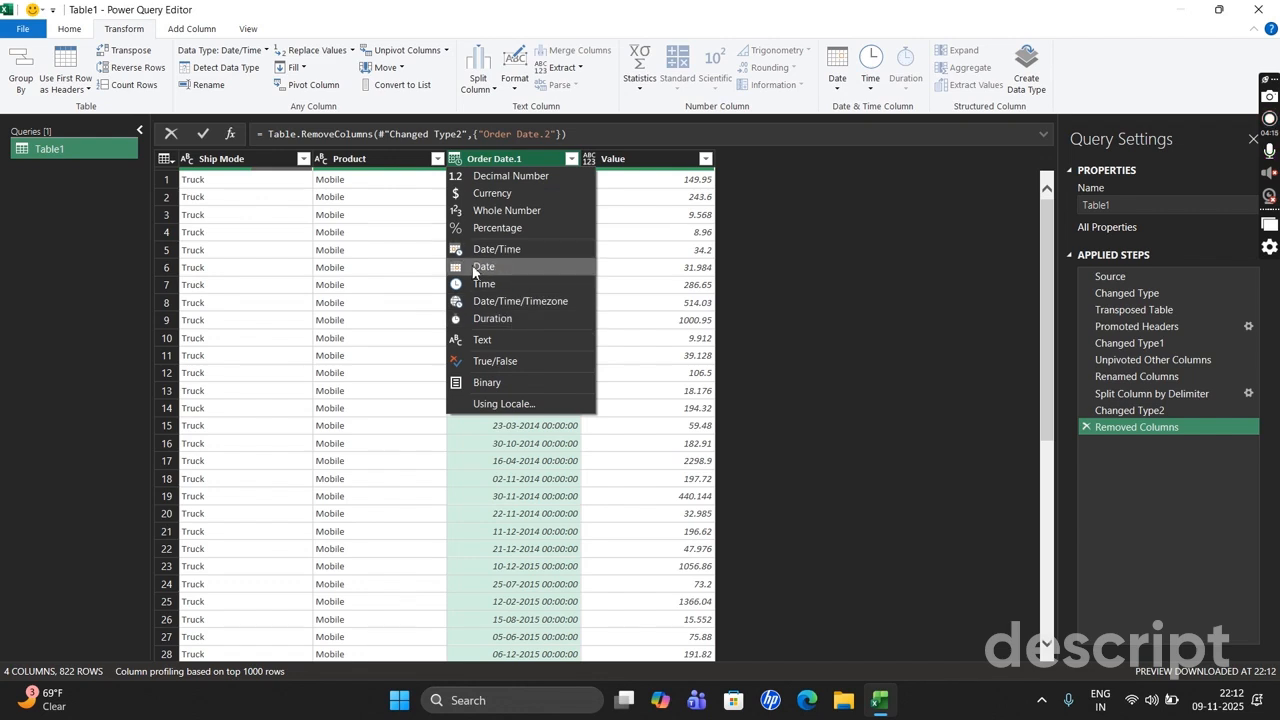
pyautogui.click(478, 267)
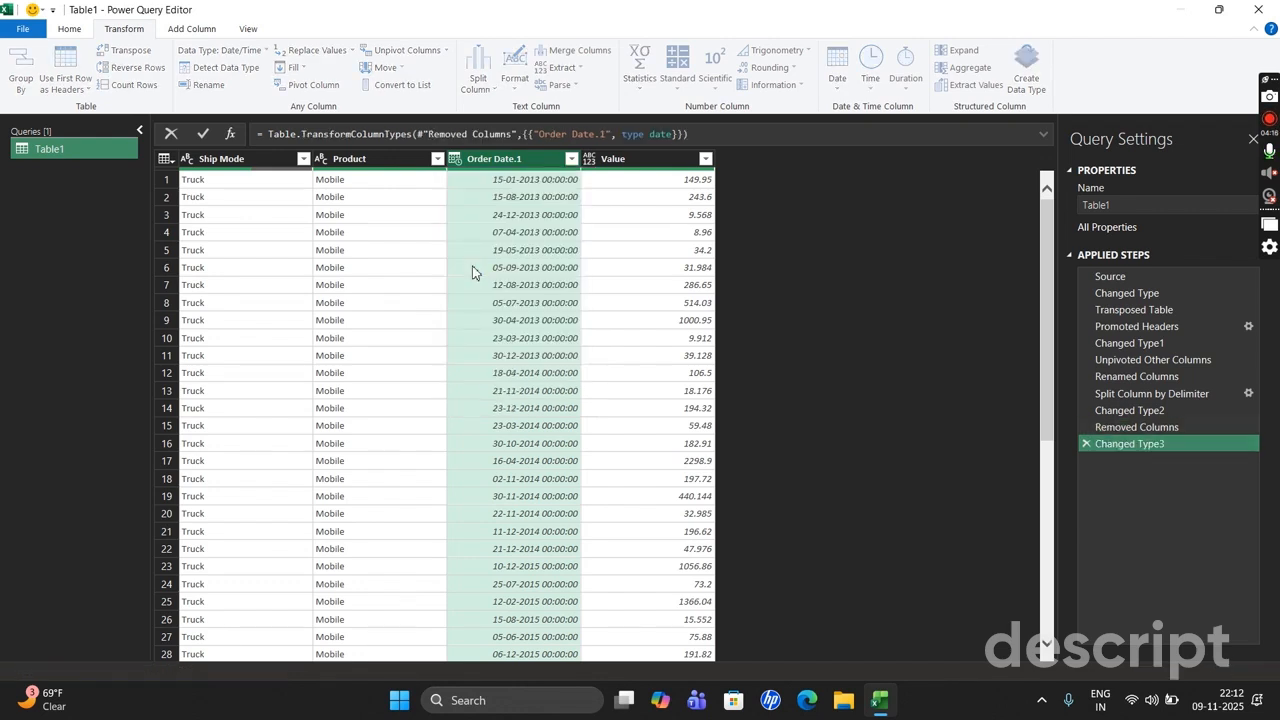
# - Rename the Value column to Sales and set its data type to Decimal Number
pyautogui.click(612, 160)
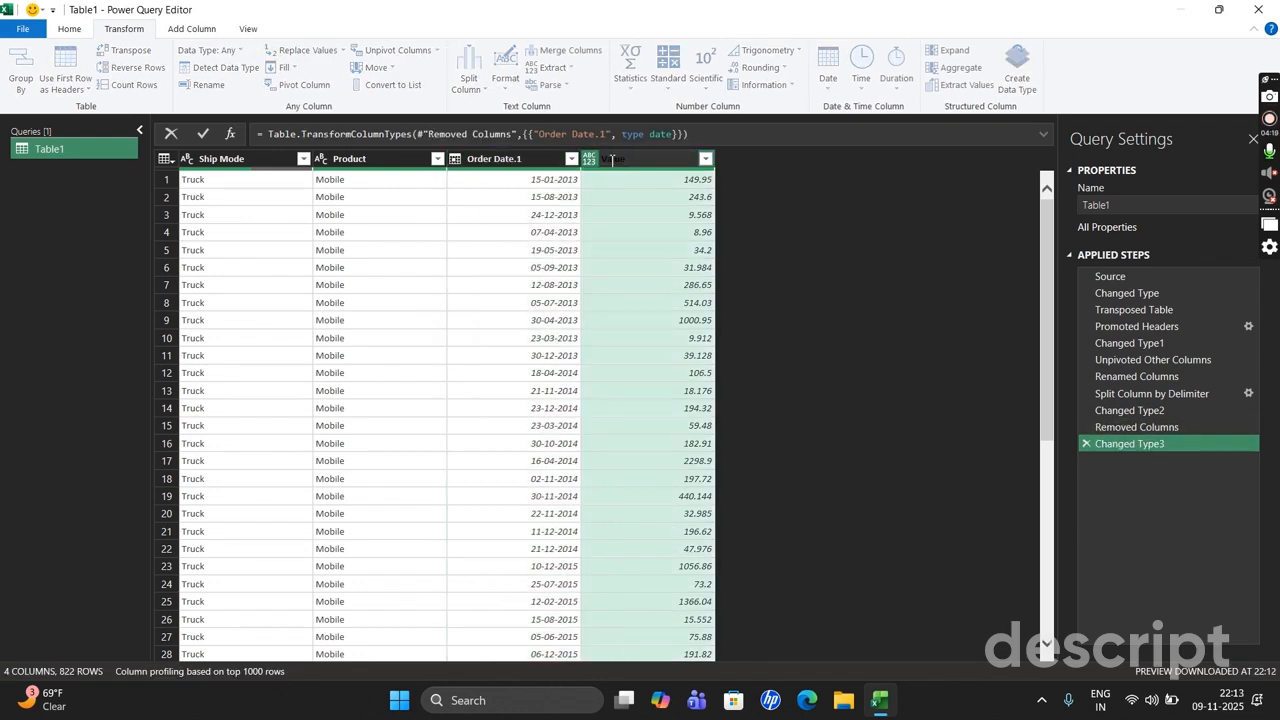
pyautogui.moveTo(644, 161); pyautogui.dragTo(585, 161)
pyautogui.press('BackSpace')
pyautogui.press('Return')
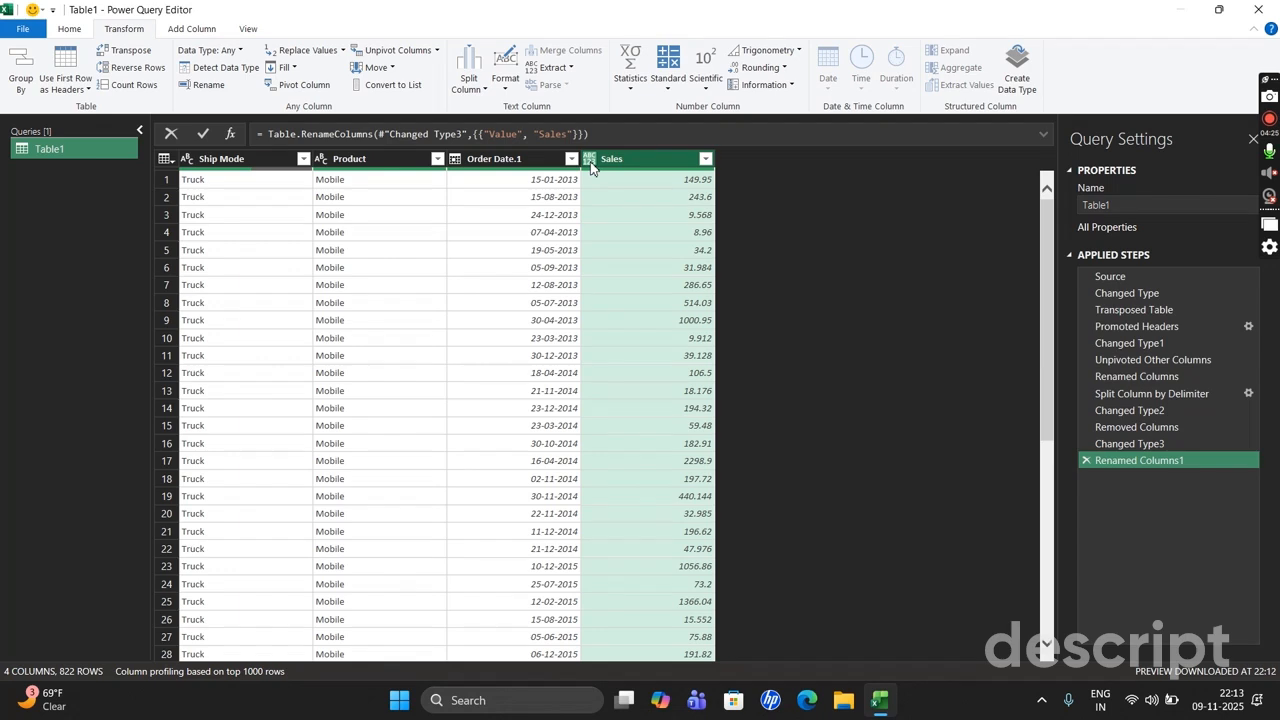
pyautogui.click(590, 160)
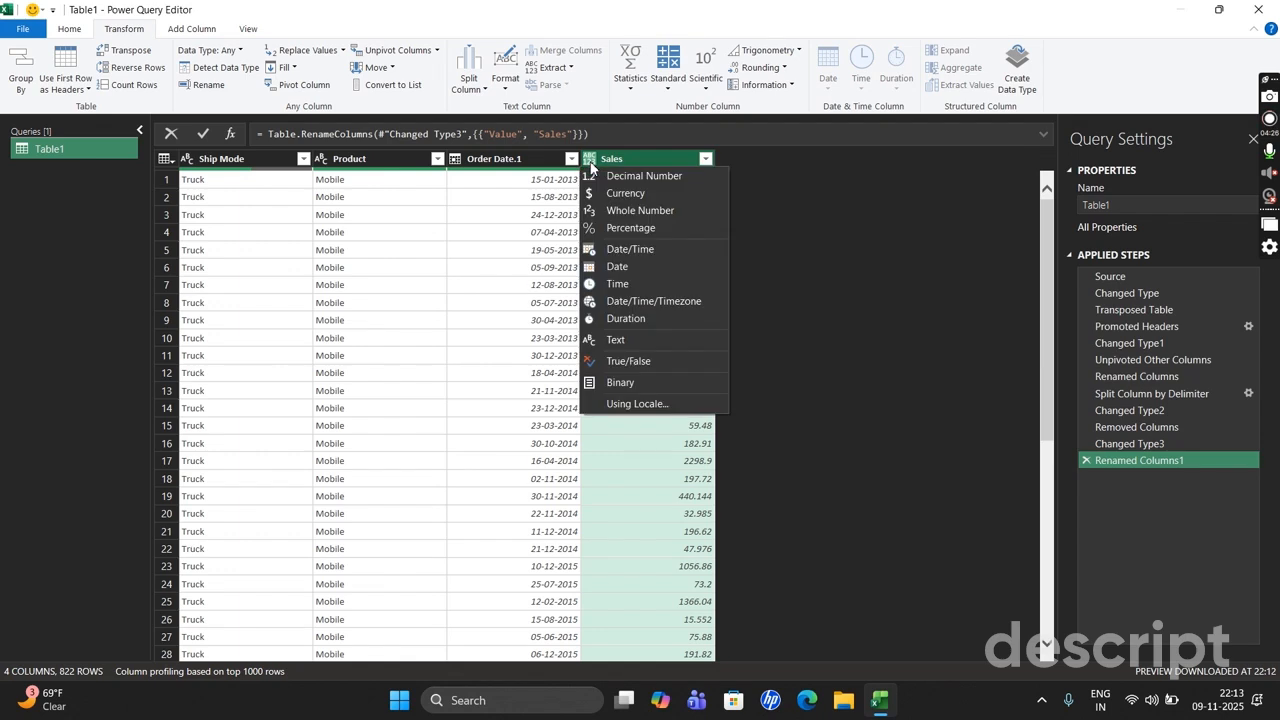
pyautogui.click(640, 176)
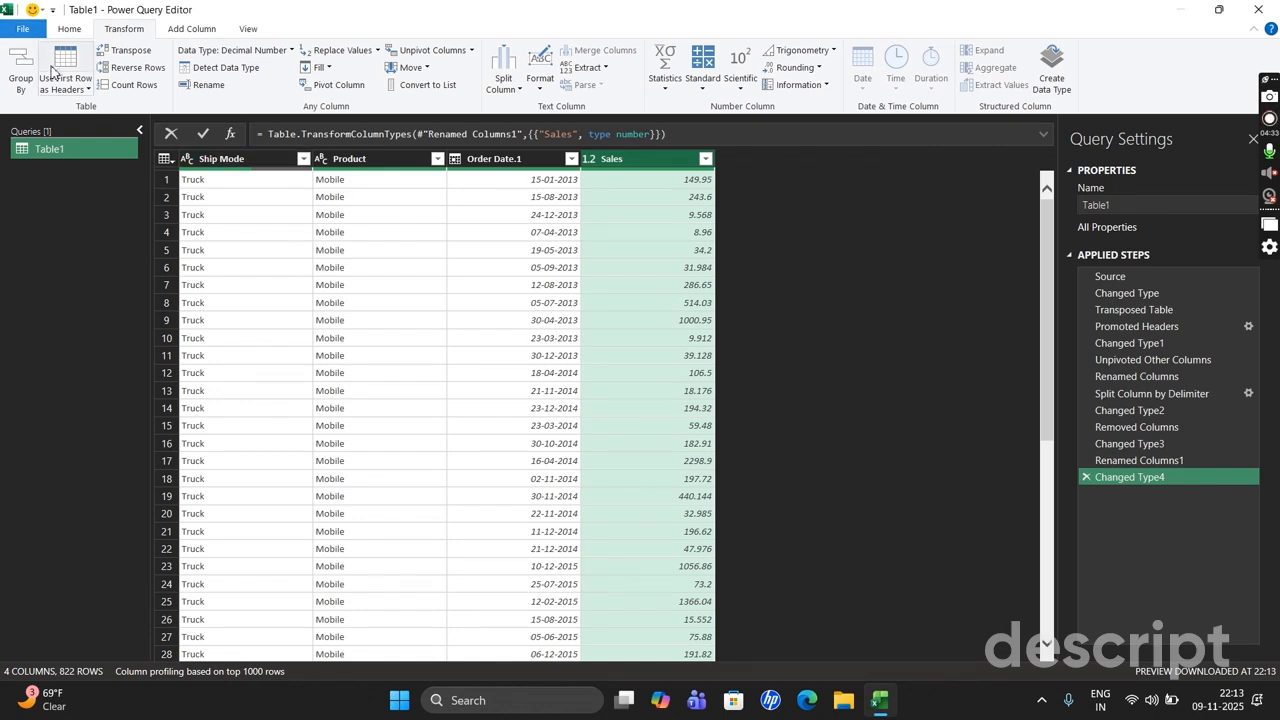
# - Close the query editor and load the cleaned query into the workbook as a table
pyautogui.click(70, 29)
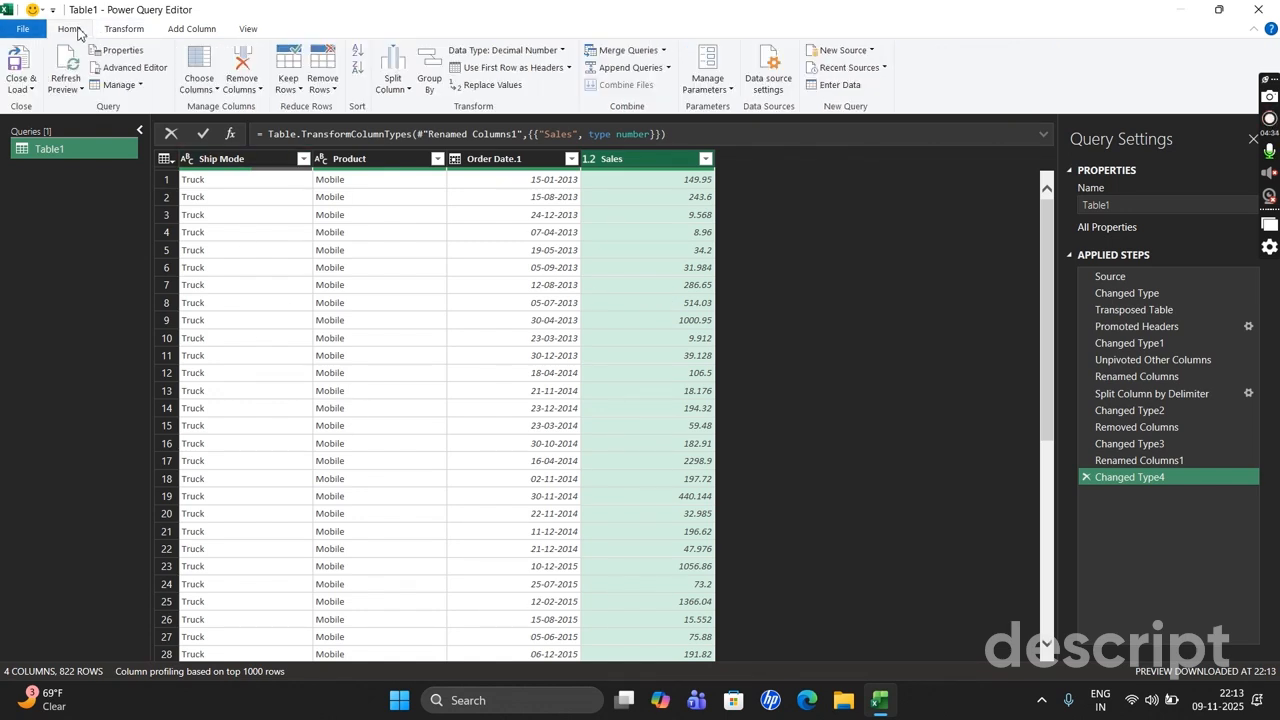
pyautogui.click(22, 68)
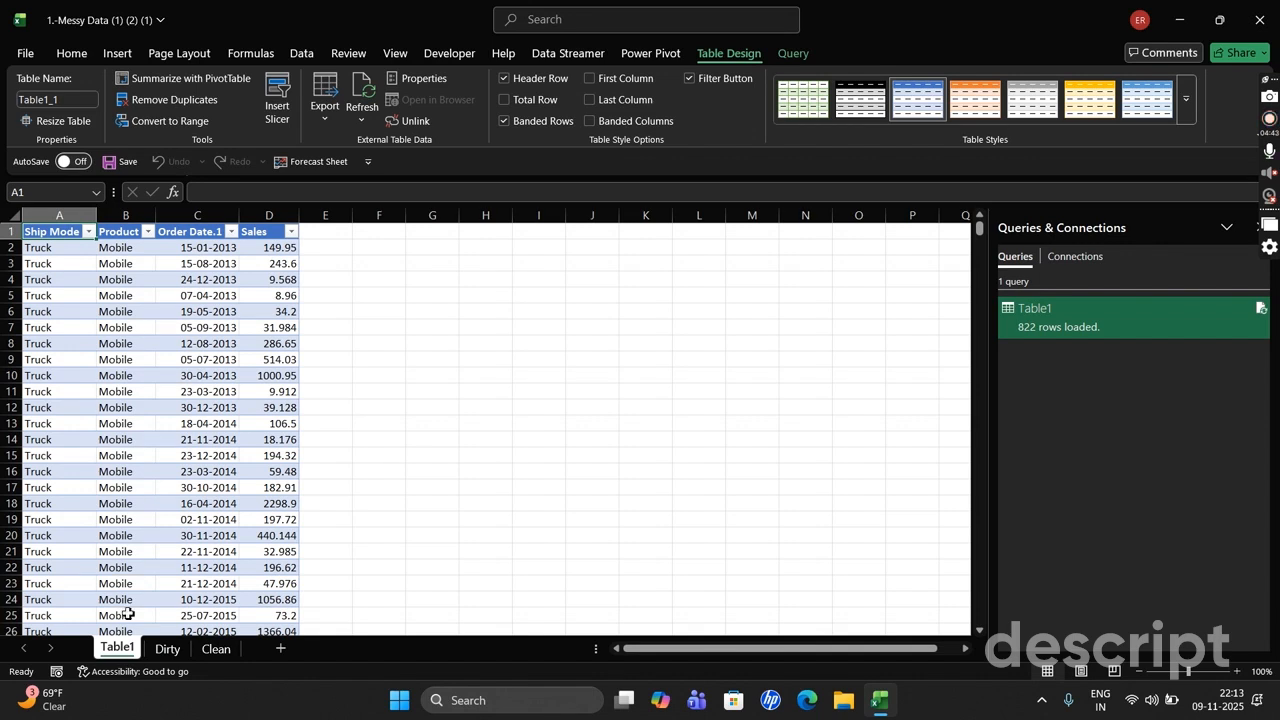
# - Review the Dirty sheet and move the Clean sheet between Table1 and Dirty
pyautogui.click(167, 649)
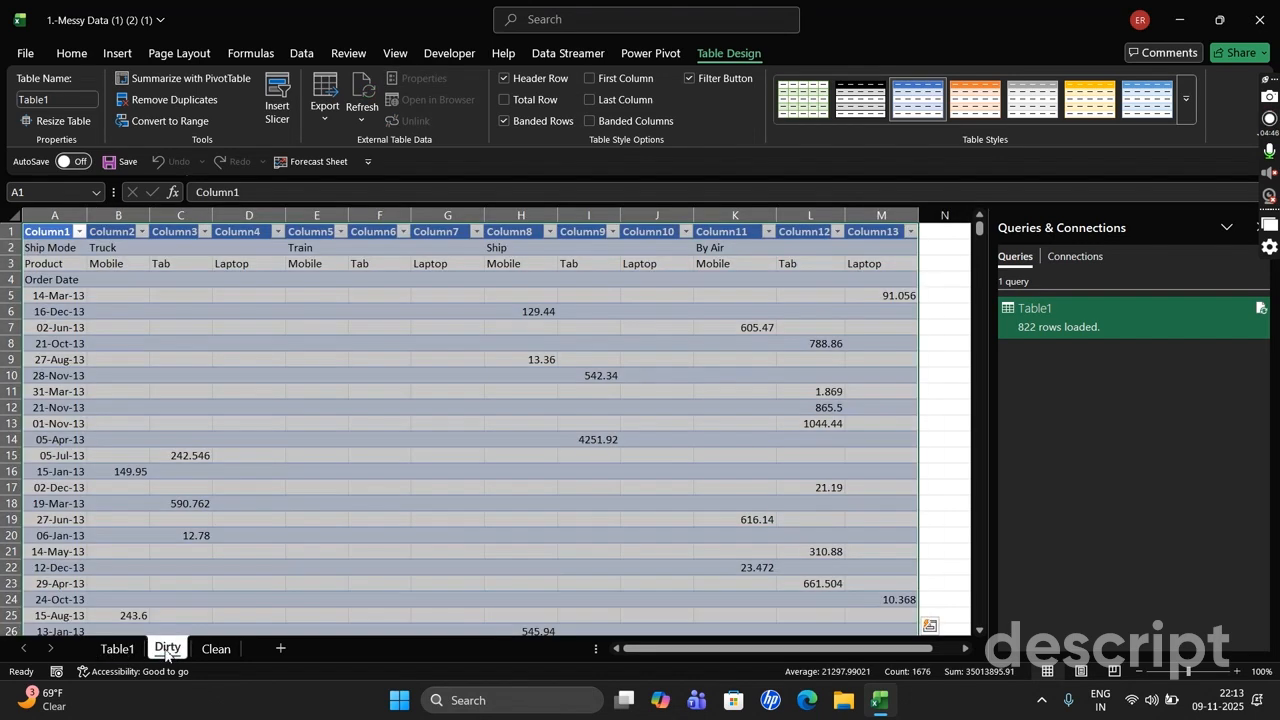
pyautogui.click(388, 428)
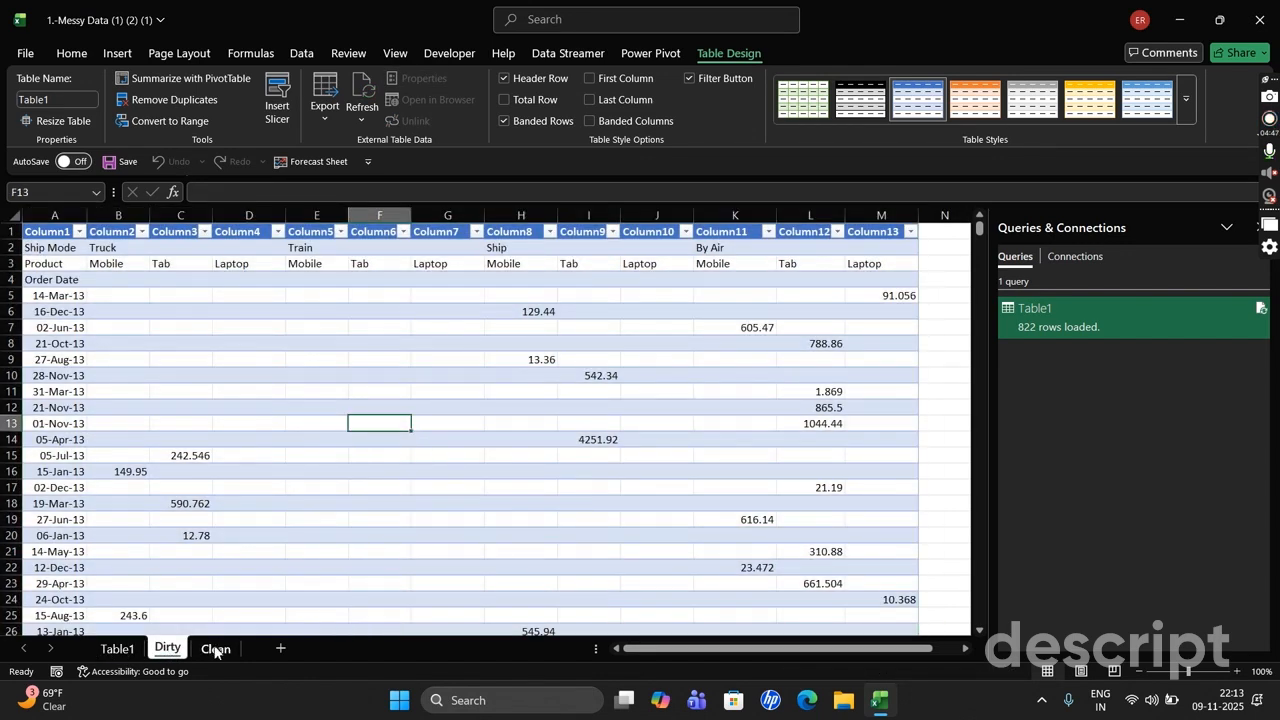
pyautogui.click(216, 648)
pyautogui.moveTo(167, 649); pyautogui.dragTo(161, 653)
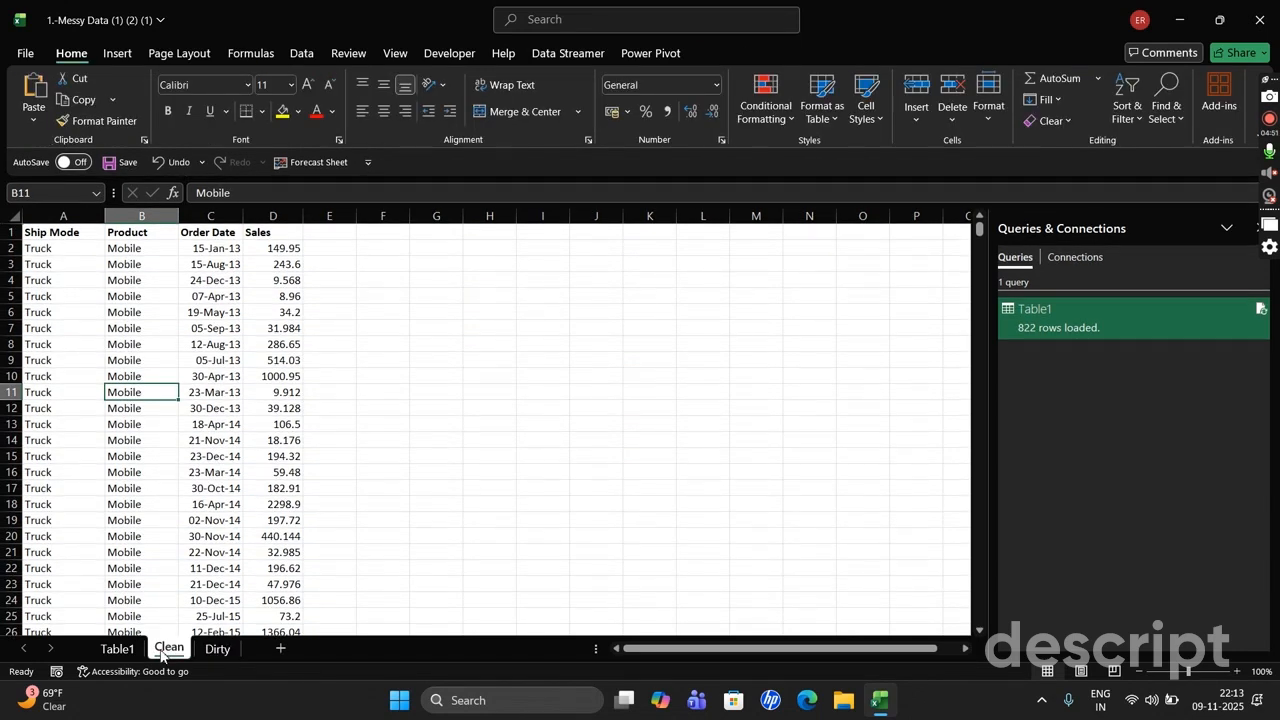
# - Compare the loaded query table on the Table1 sheet with the reference data on the Clean sheet
pyautogui.click(125, 651)
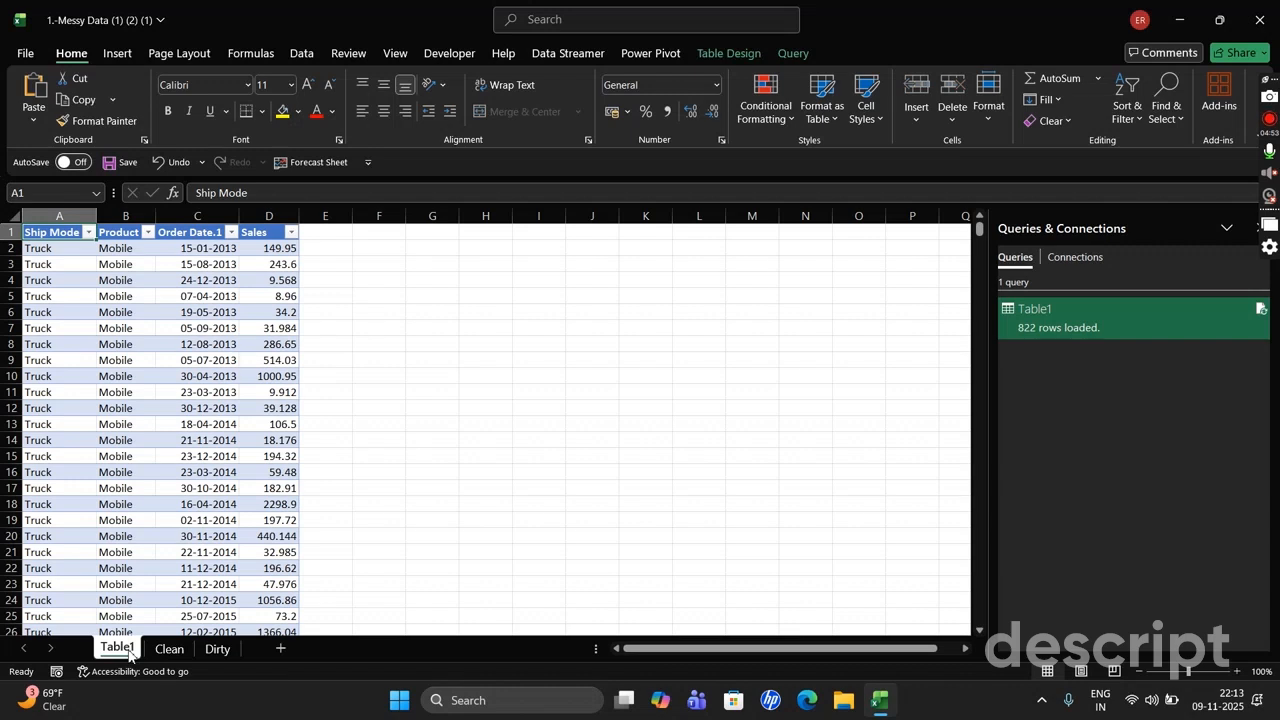
pyautogui.click(154, 652)
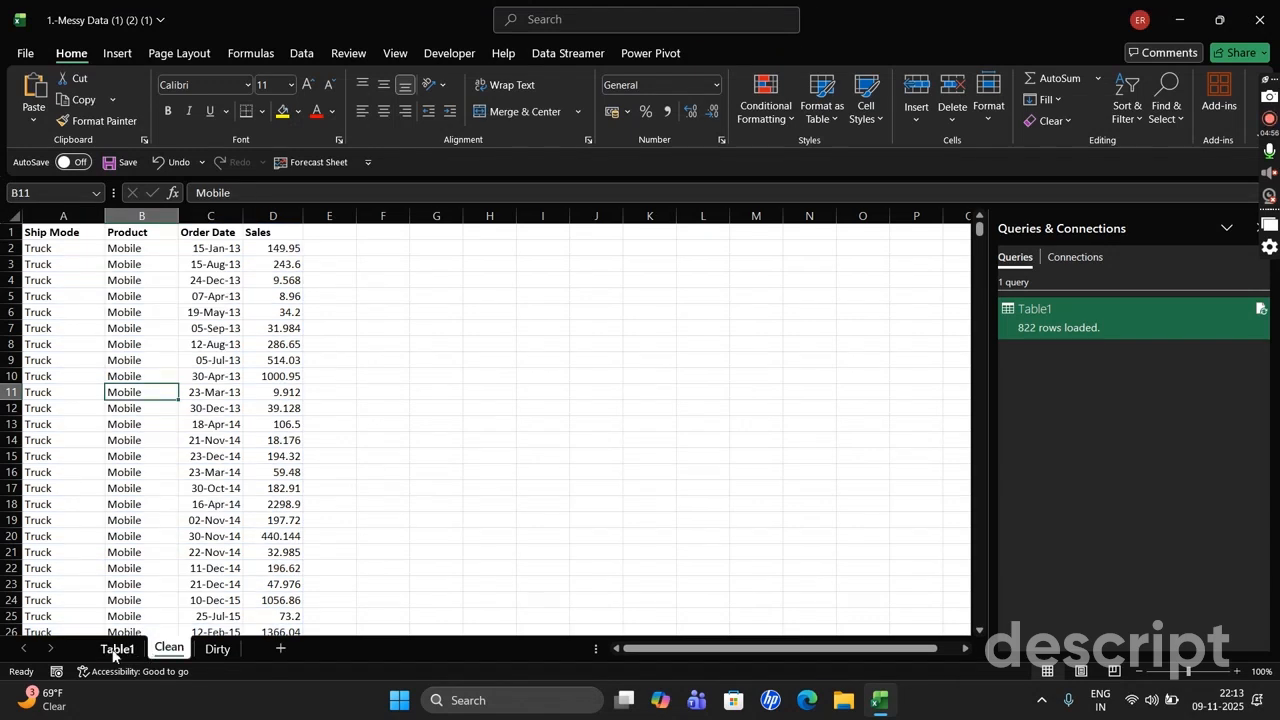
pyautogui.click(118, 650)
pyautogui.click(172, 651)
pyautogui.click(128, 650)
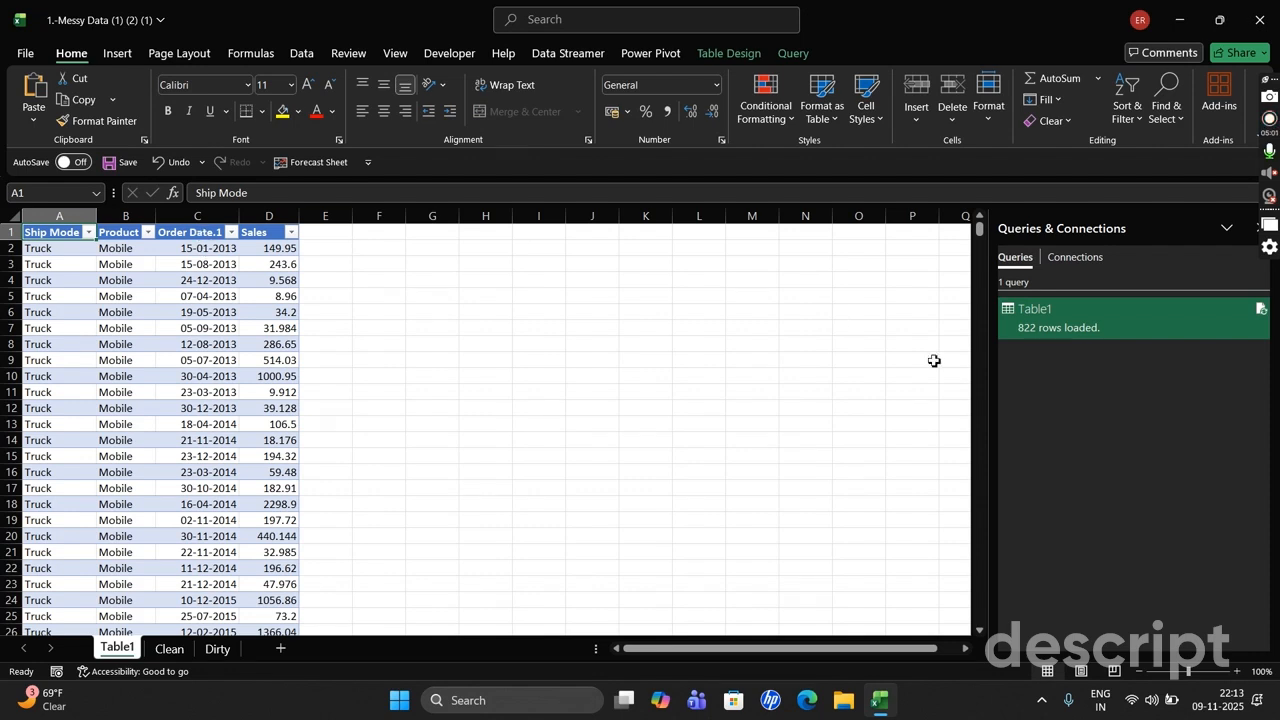
pyautogui.click(1273, 140)
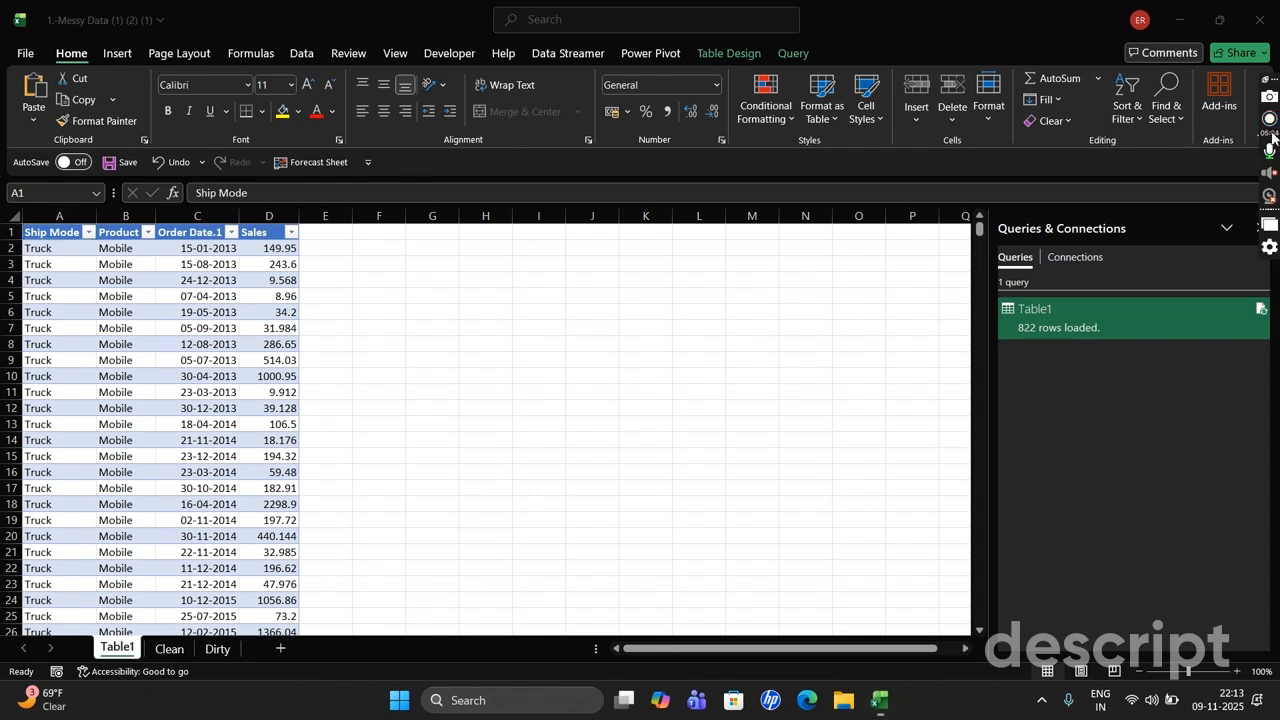